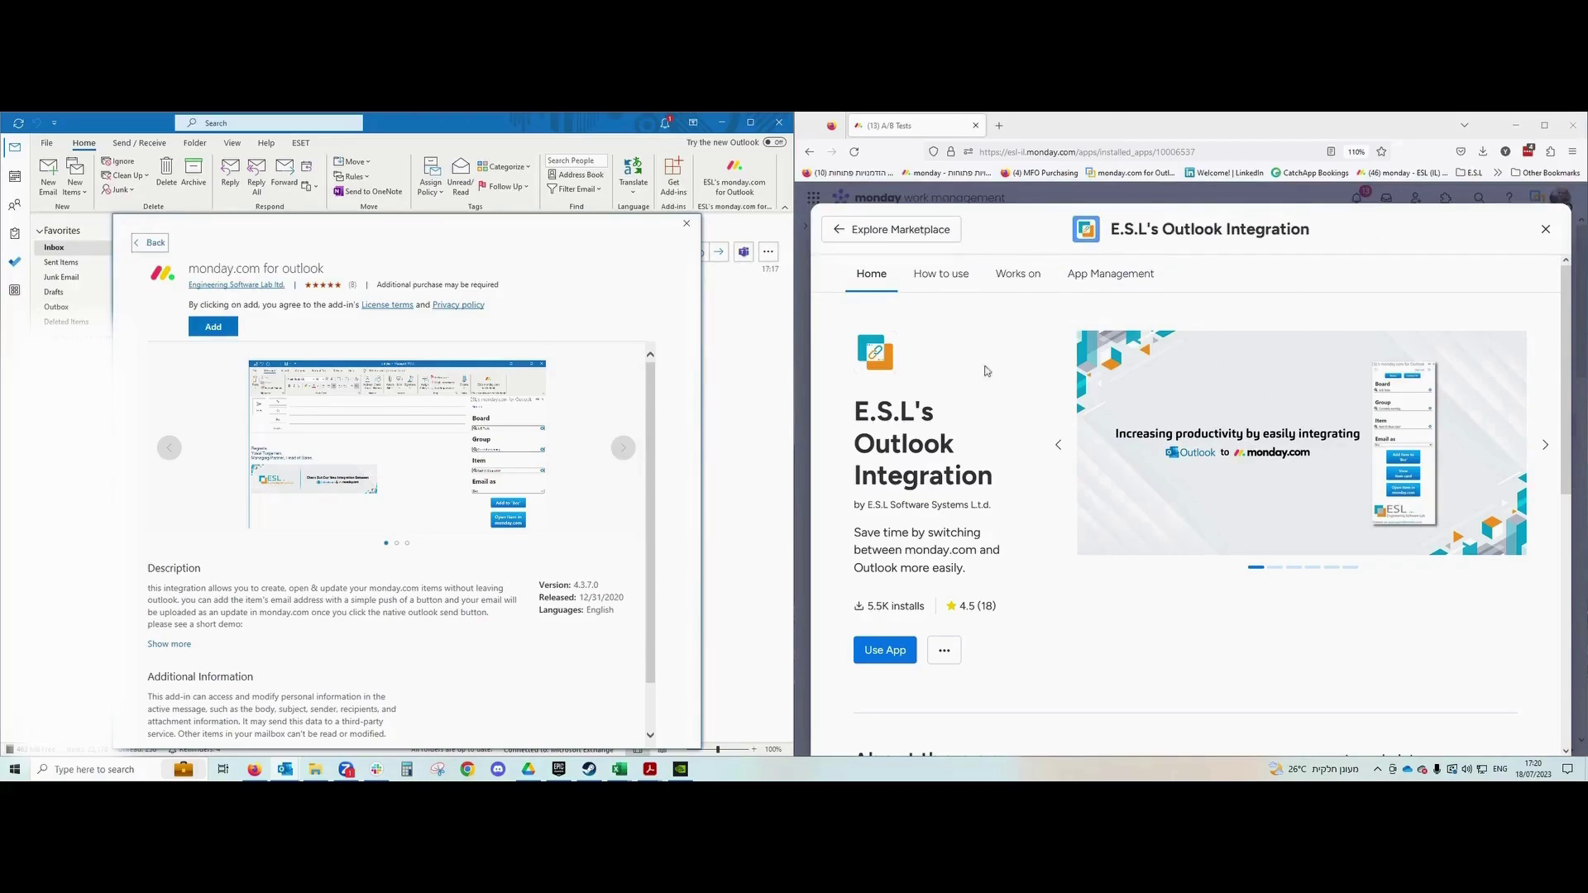
Search the monday.com app marketplace for "outlook" and open the E.S.L's Outlook Integration app page.
left_click(1545, 229)
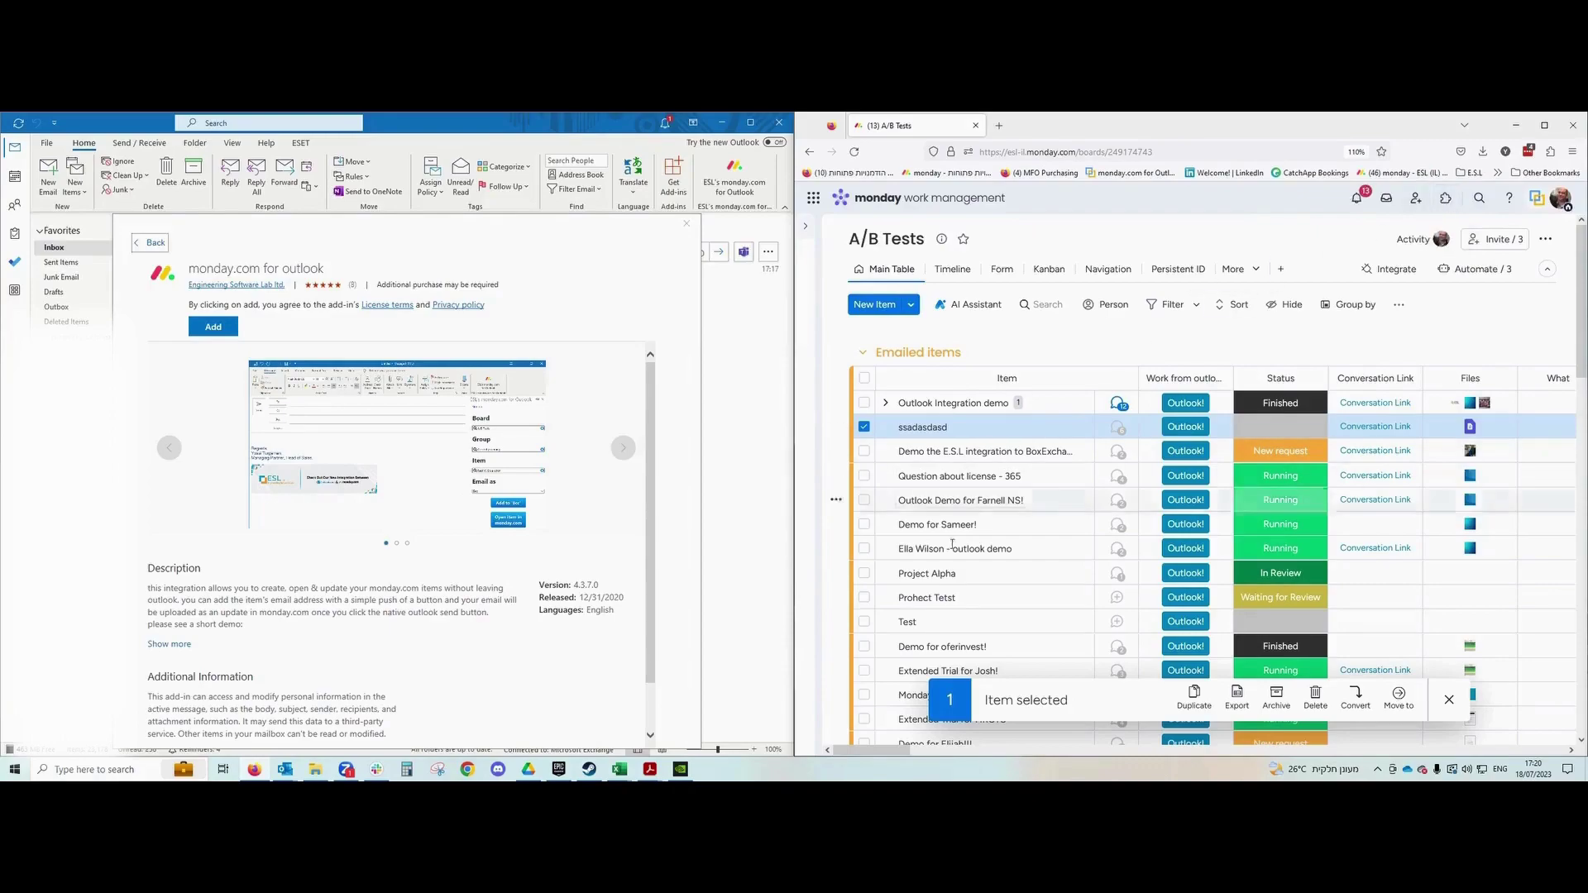
left_click(1446, 198)
left_click(1254, 230)
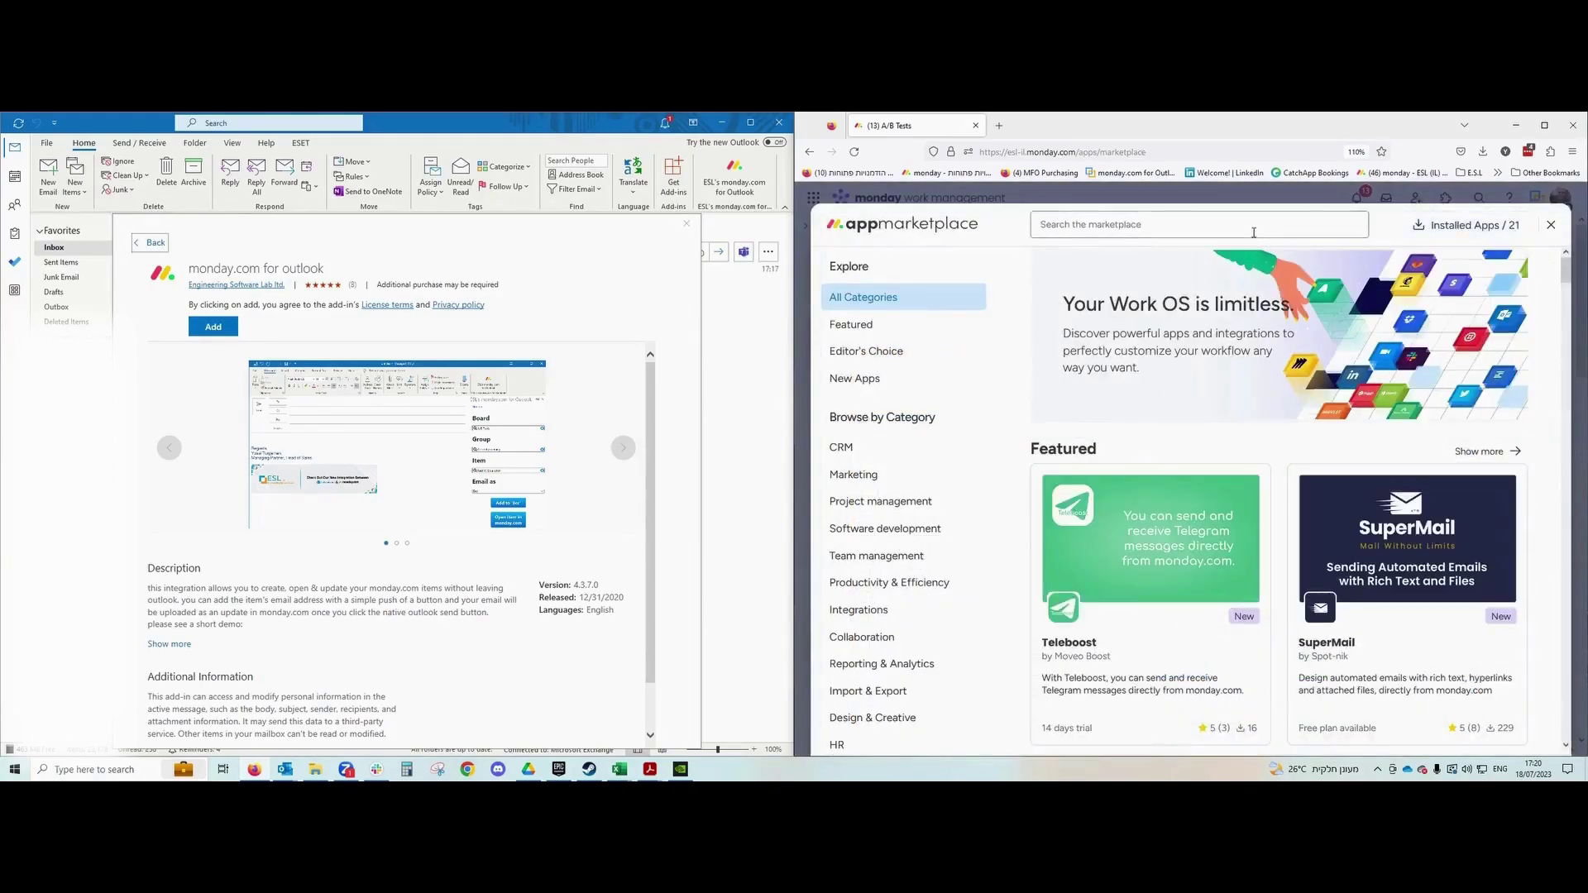
type("outlook")
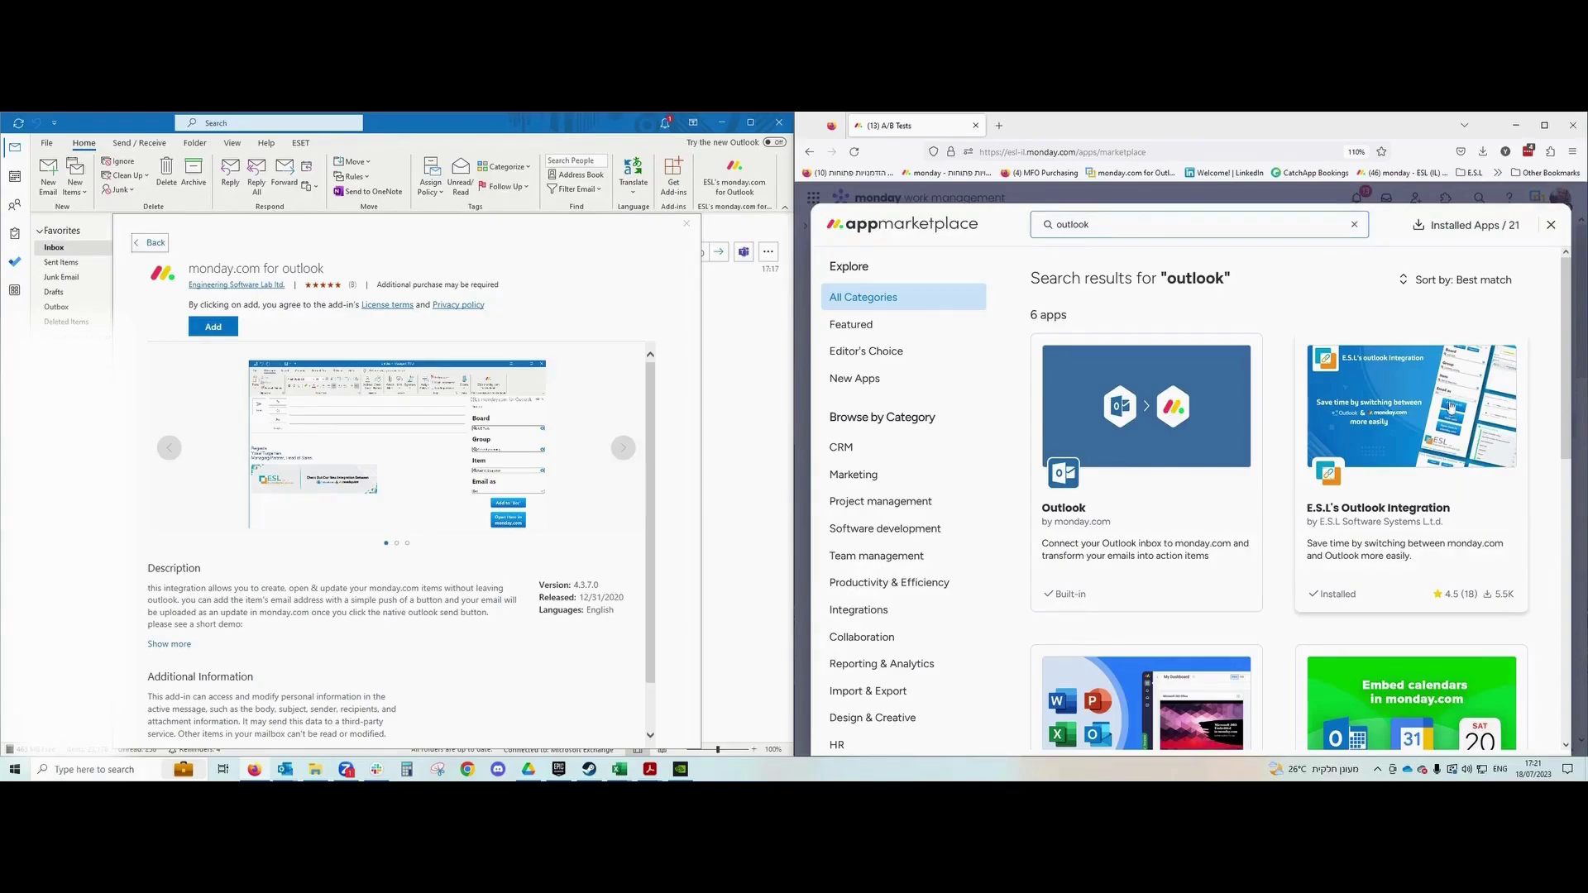
left_click(1453, 492)
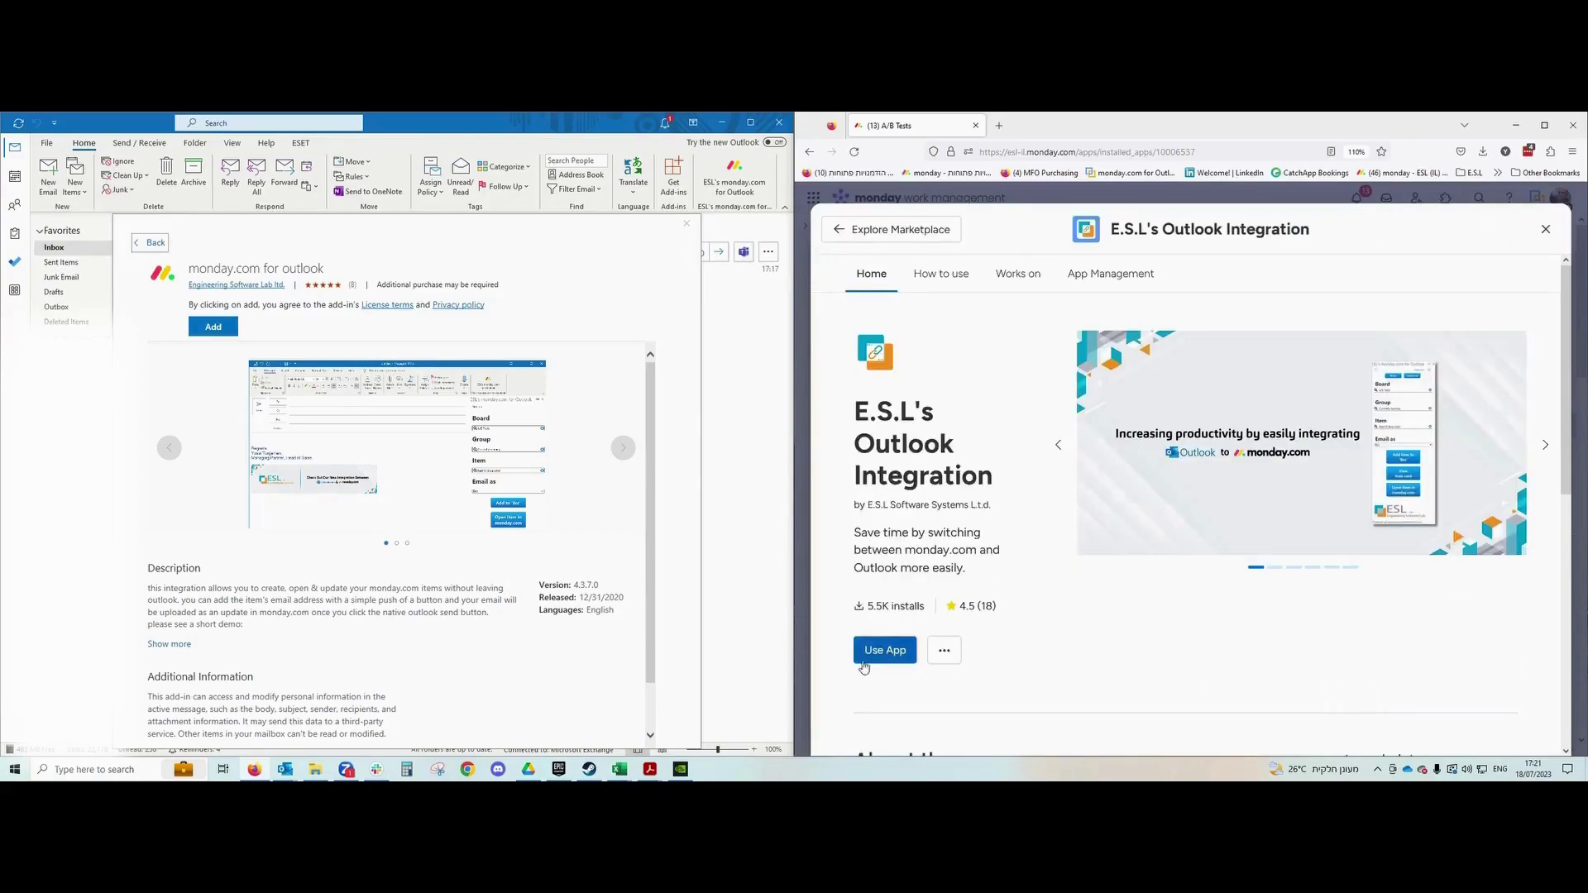
Add the E.S.L's Outlook Integration app to the A/B Tests board in Main workspace and return to the board.
left_click(881, 650)
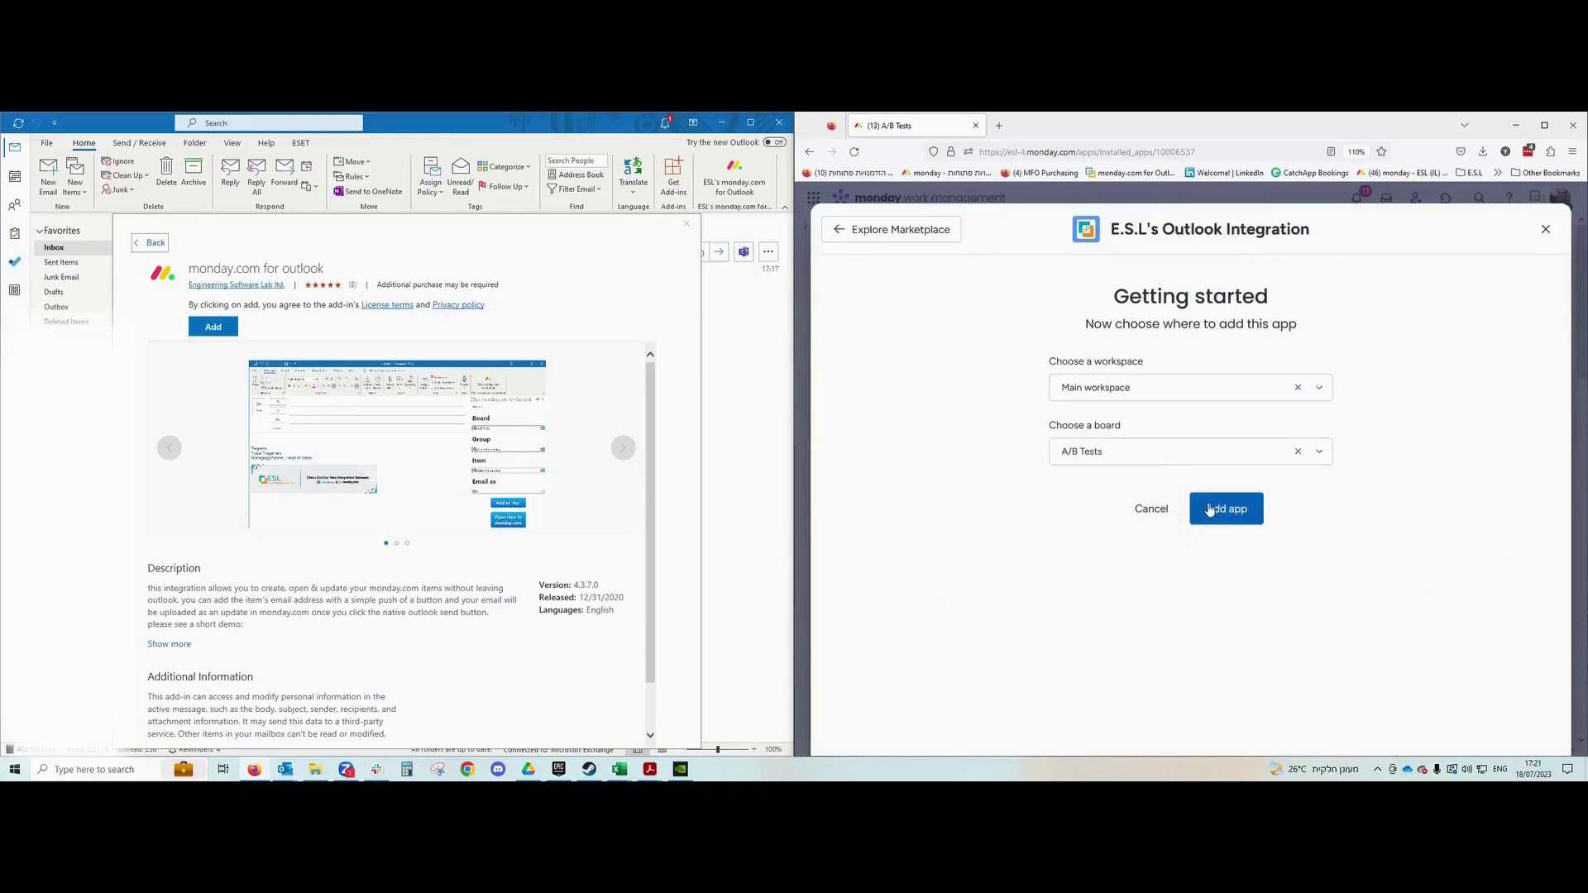
left_click(1238, 509)
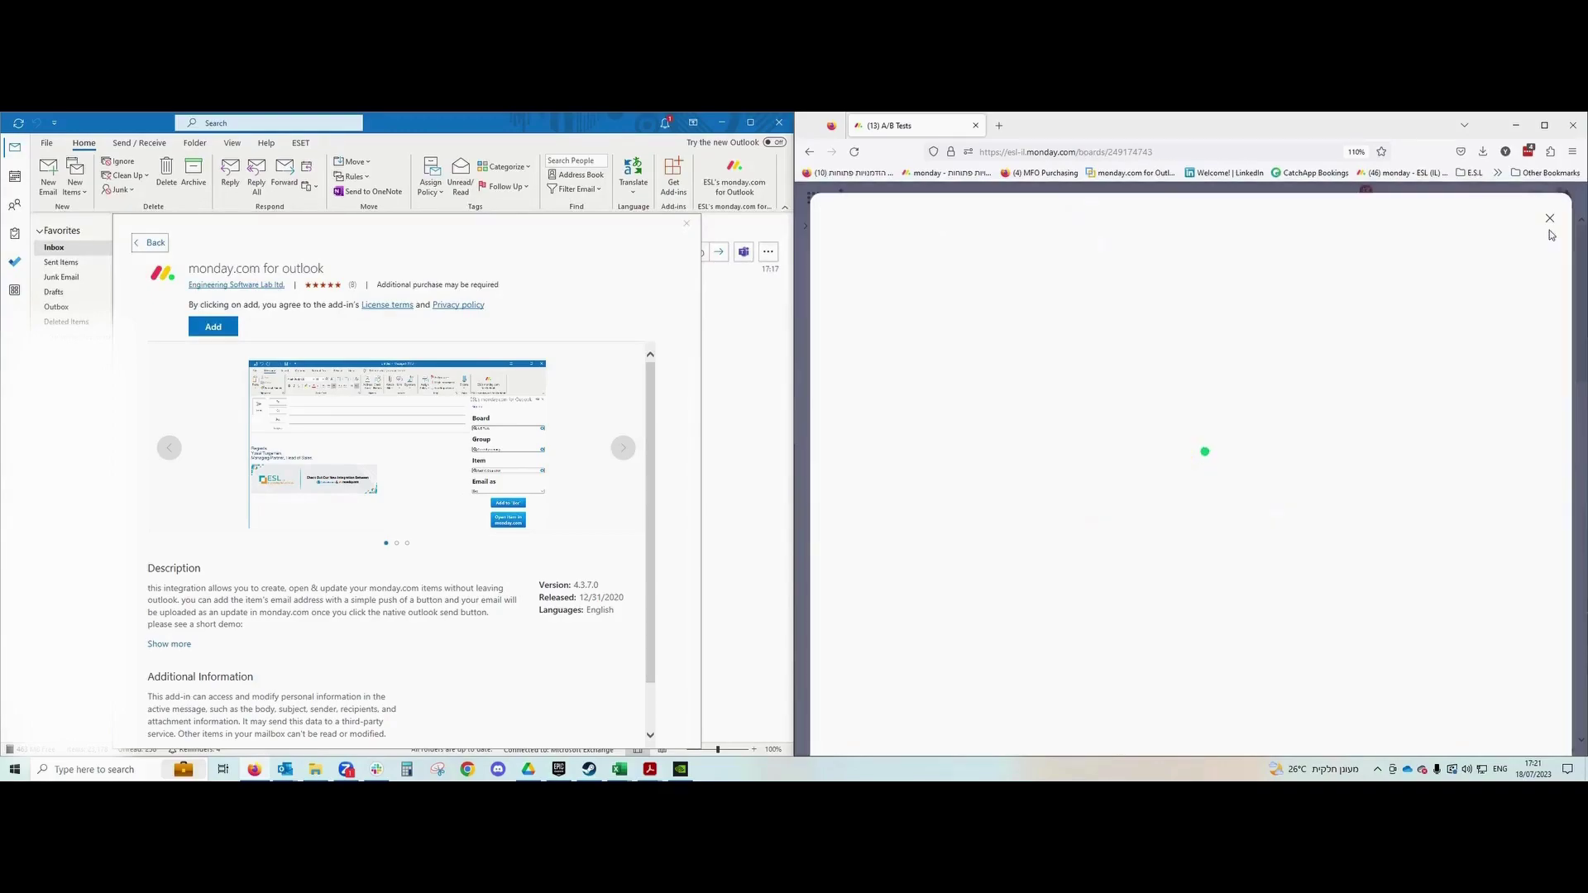
left_click(1550, 218)
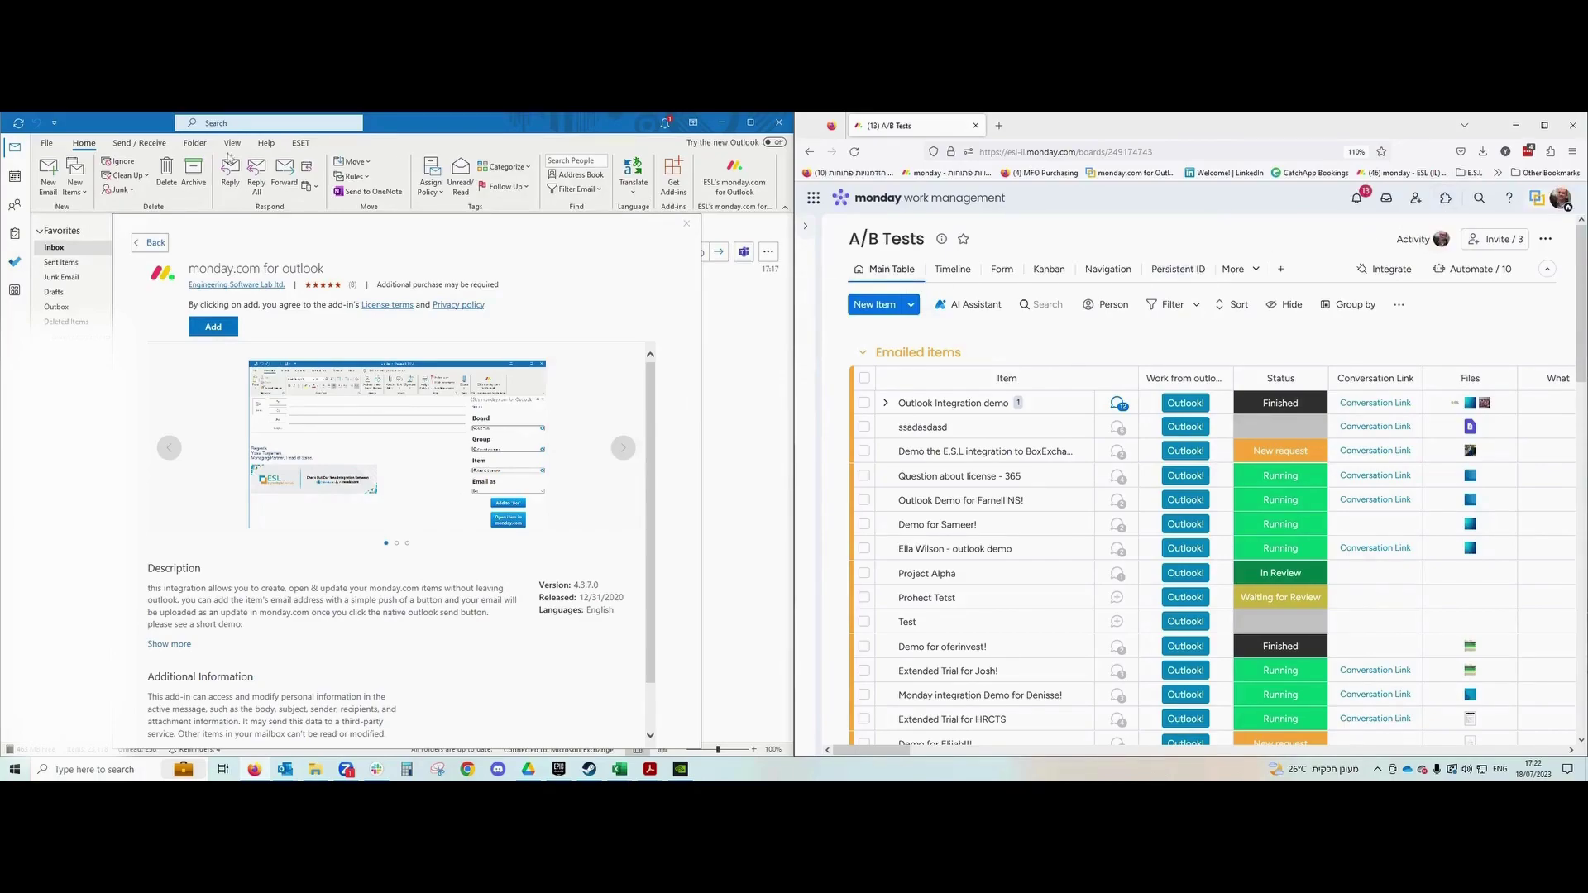
In Outlook, search the add-in store for "monday" and add the monday.com for outlook add-in.
left_click(687, 223)
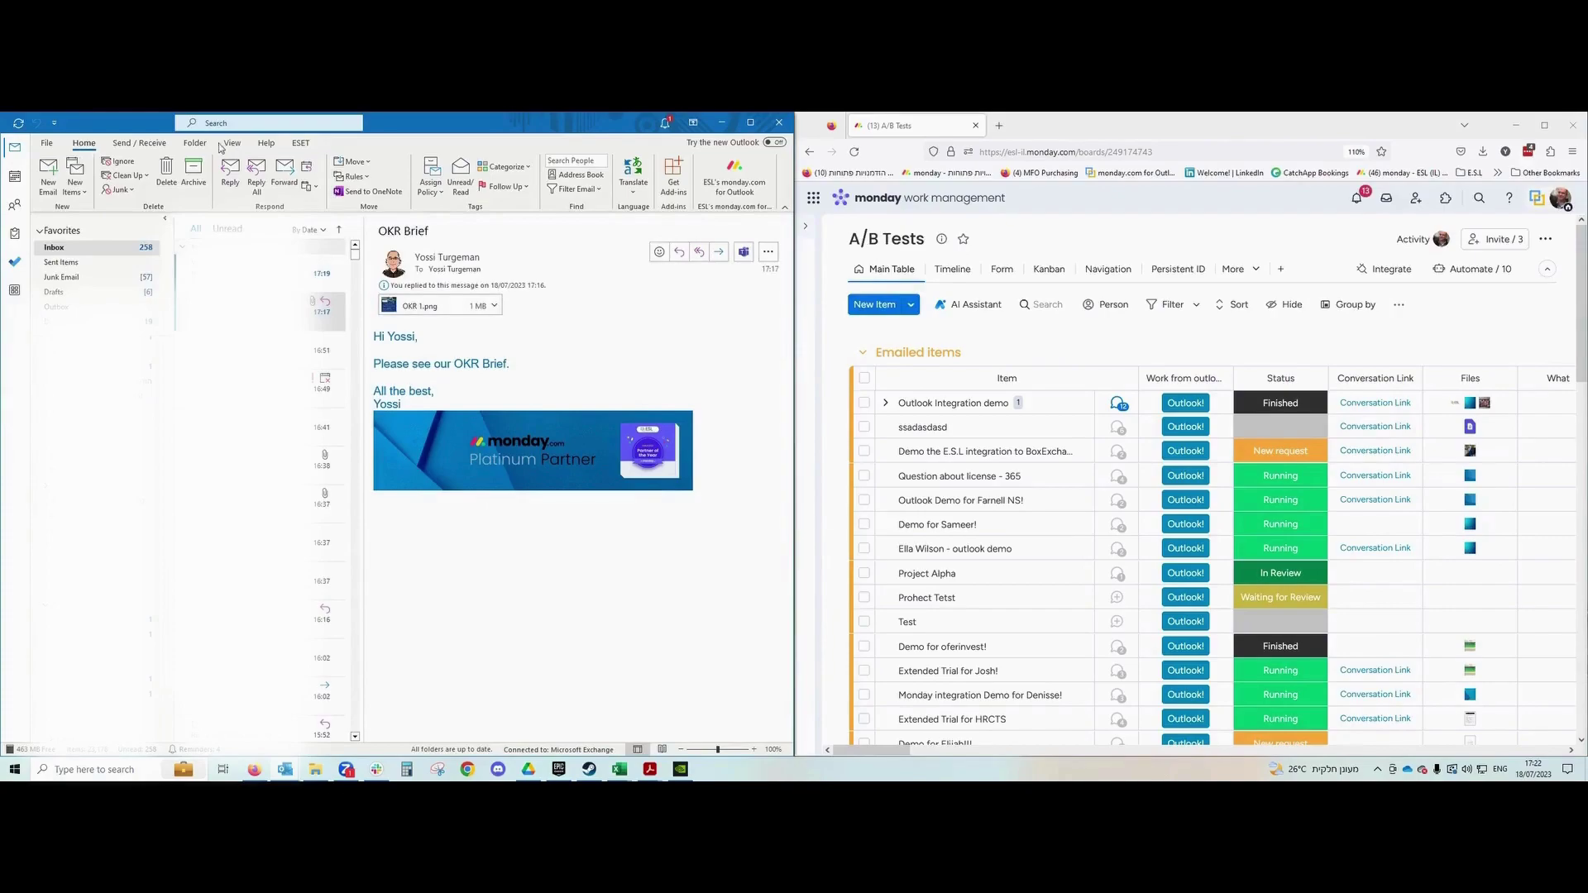
left_click(143, 143)
left_click(233, 143)
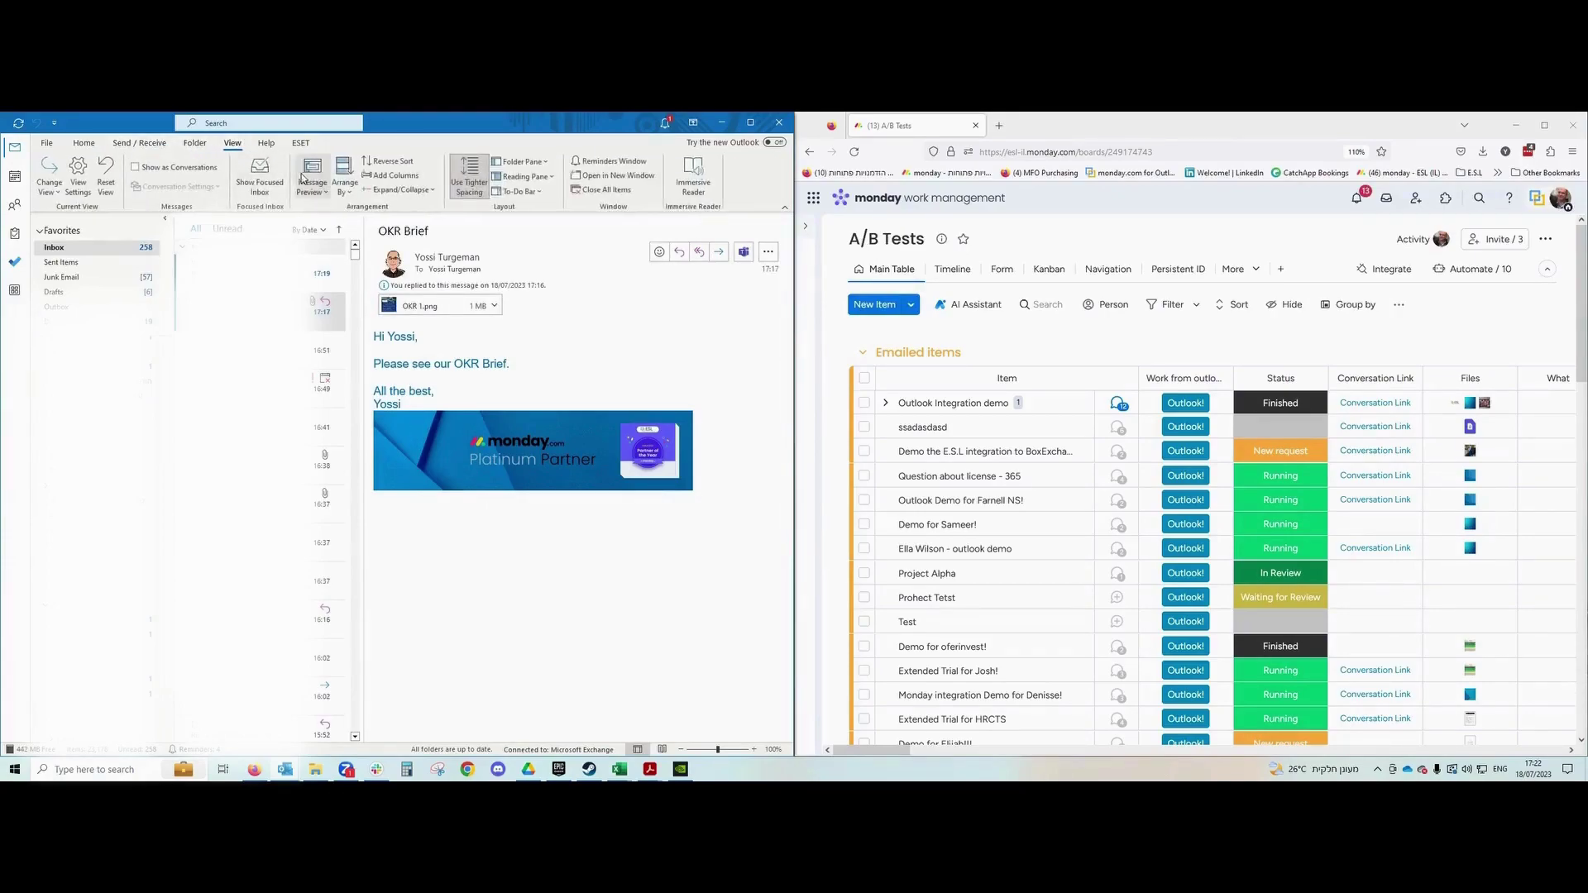
left_click(94, 146)
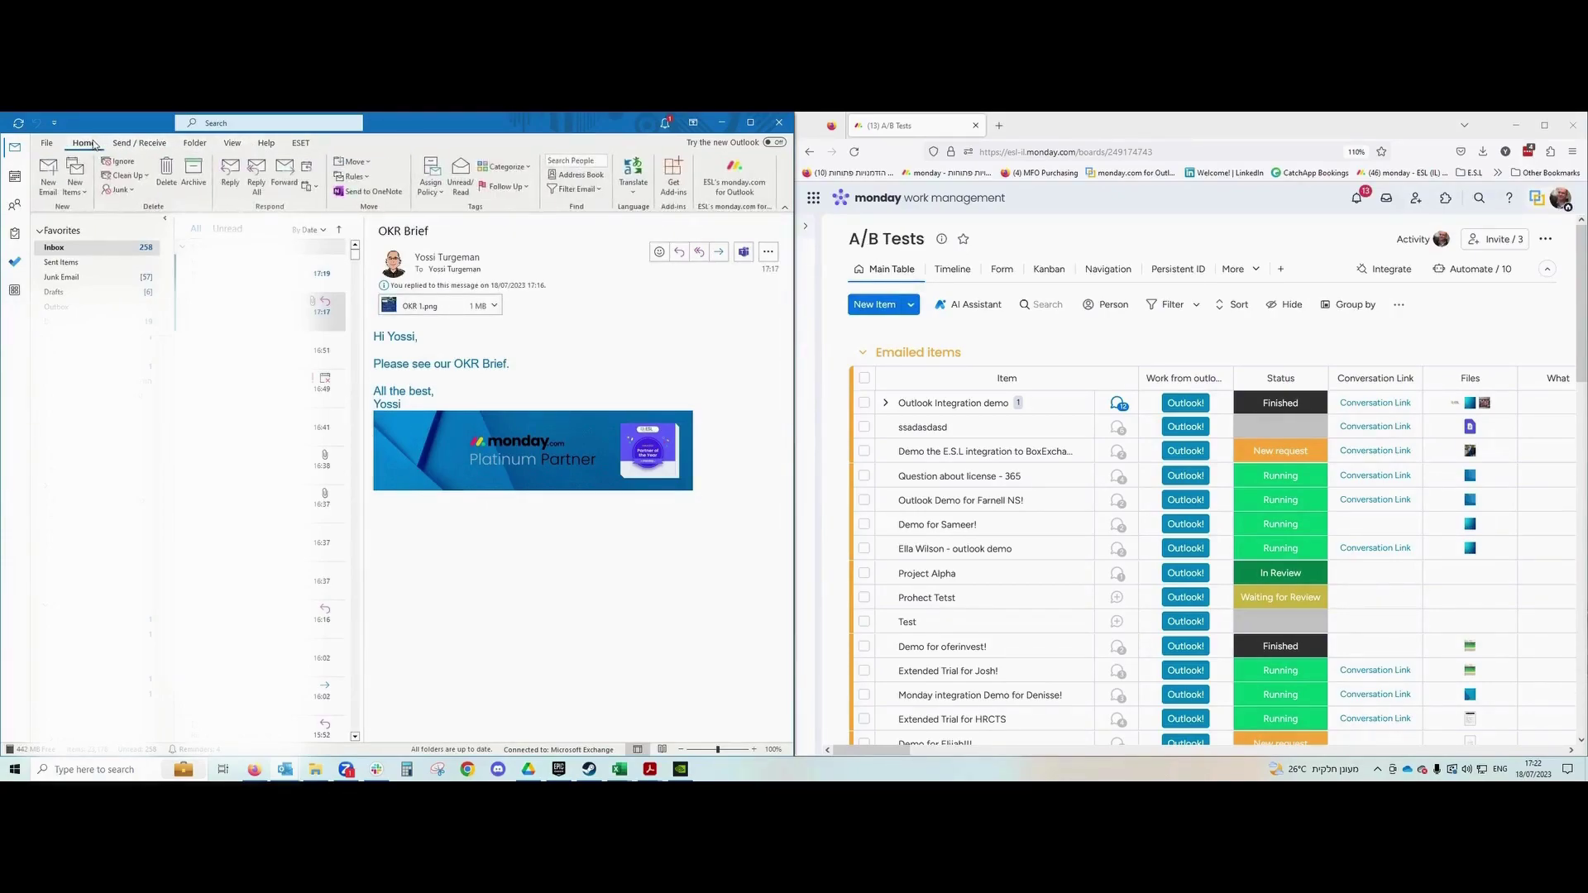
left_click(674, 176)
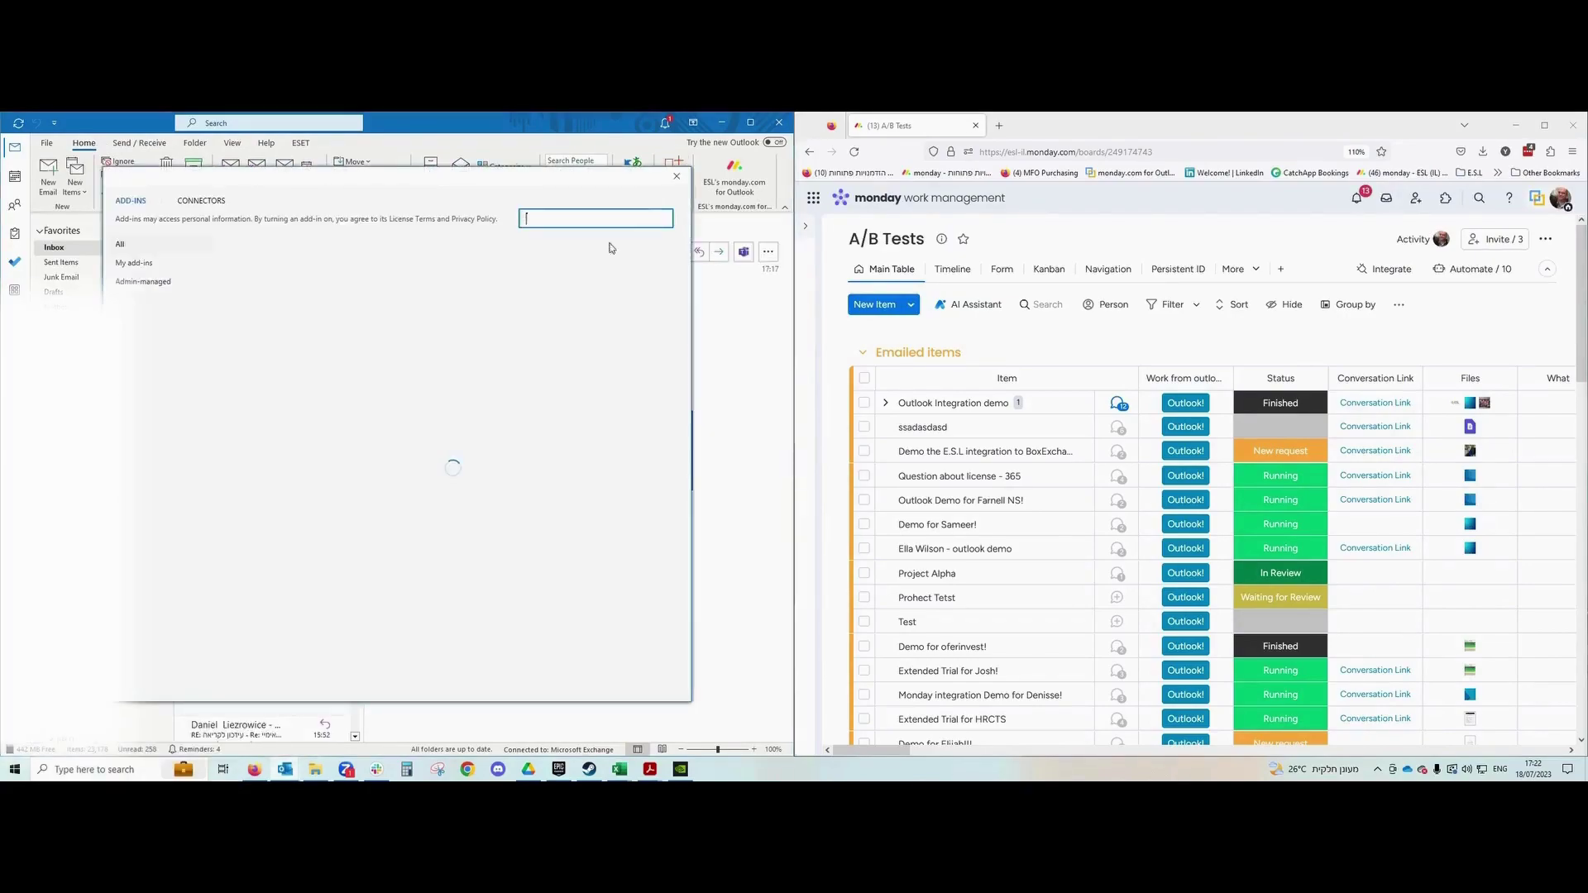
left_click(539, 230)
type("monday")
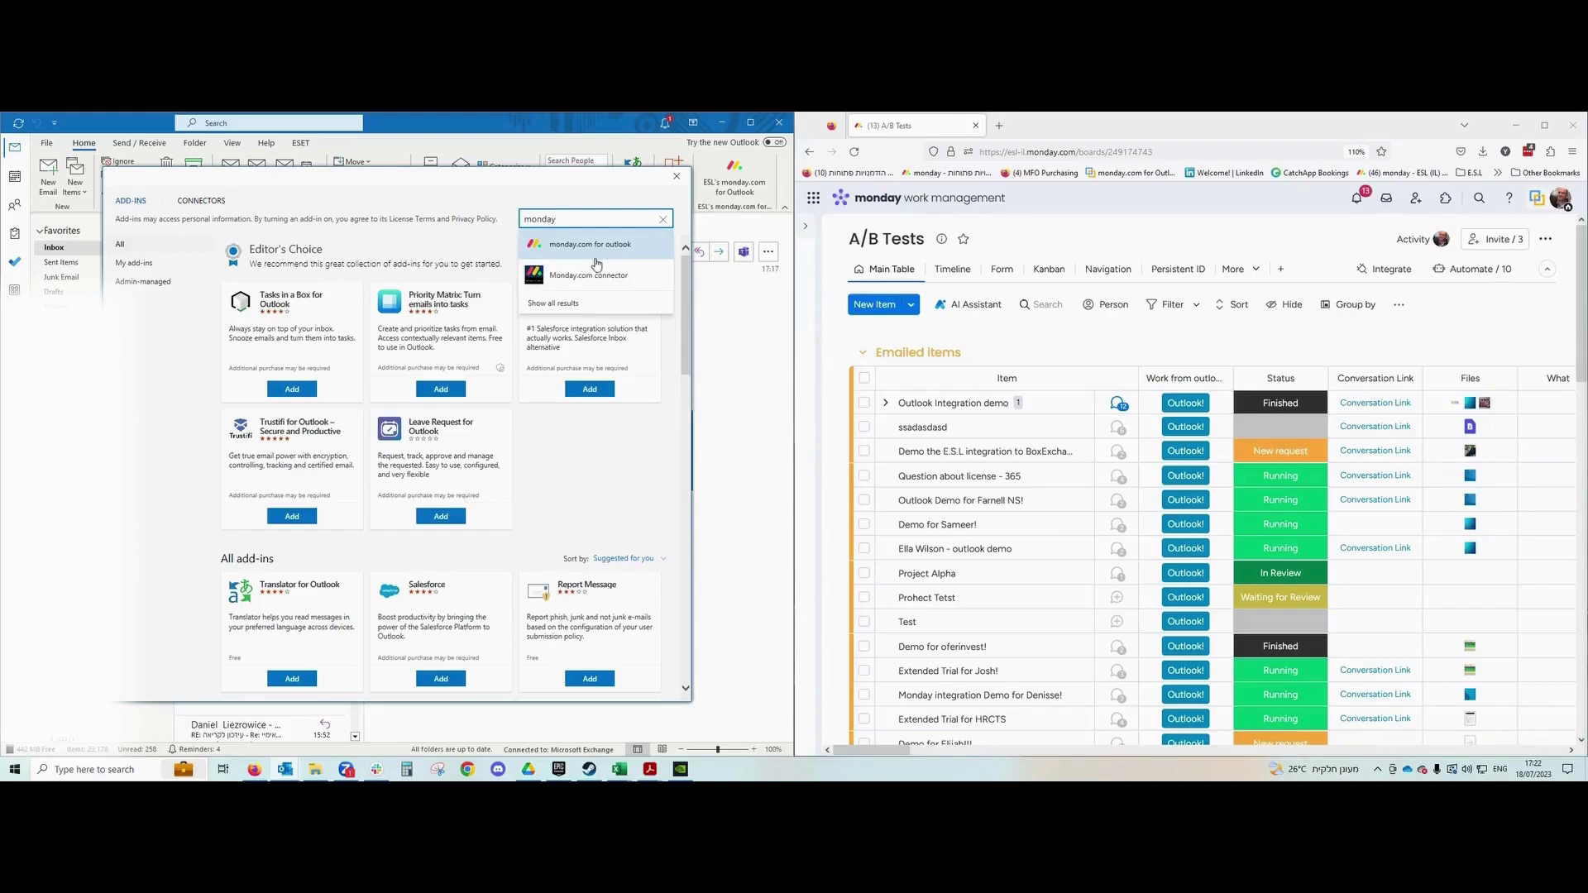
left_click(589, 245)
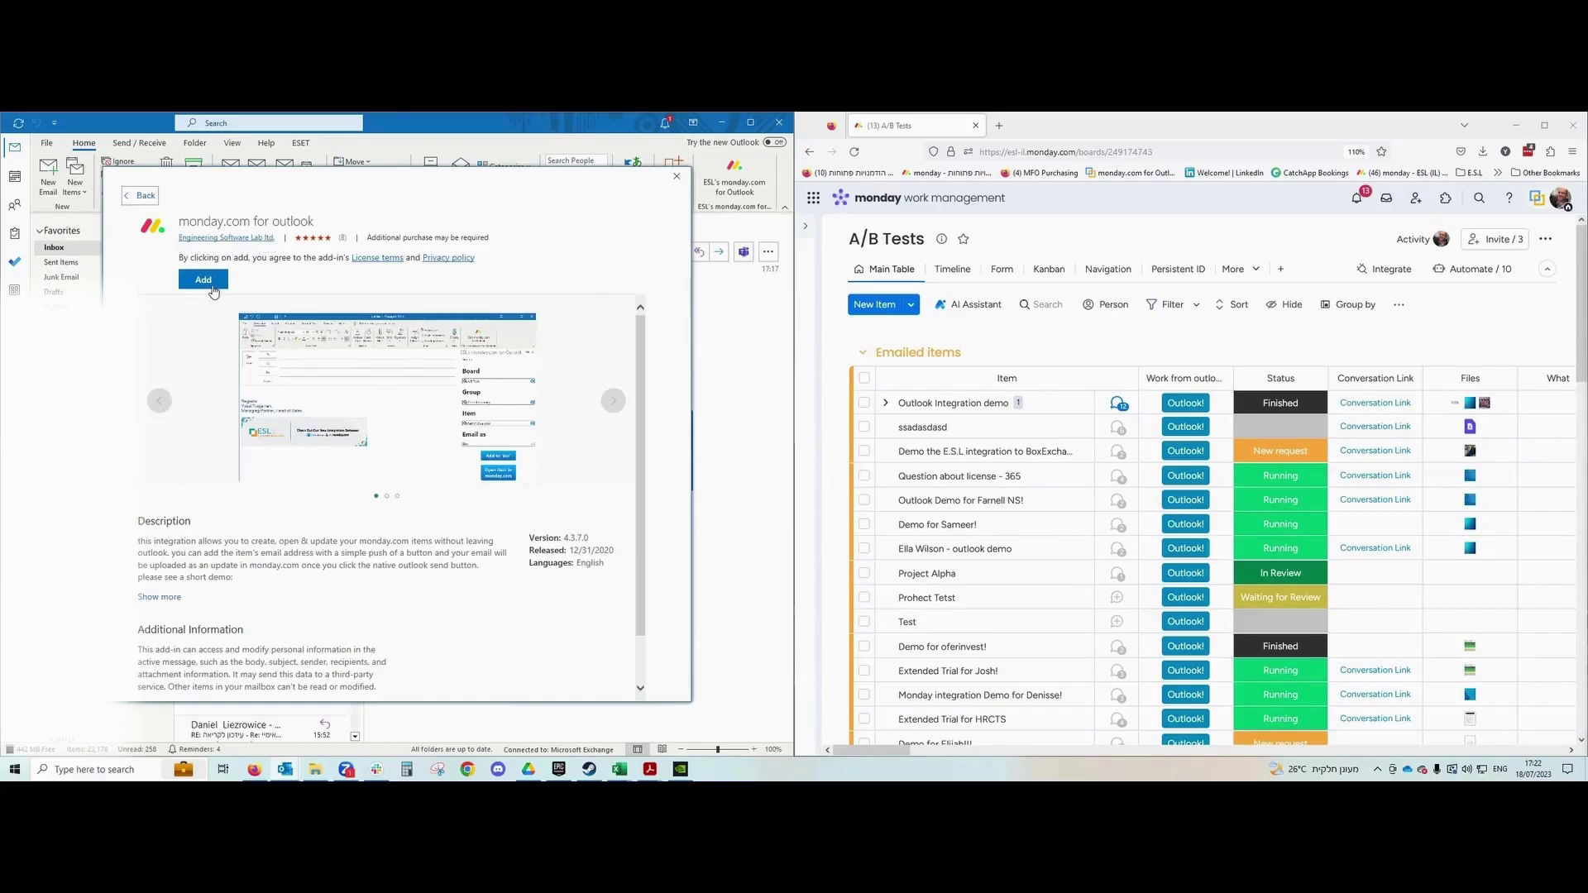
left_click(215, 282)
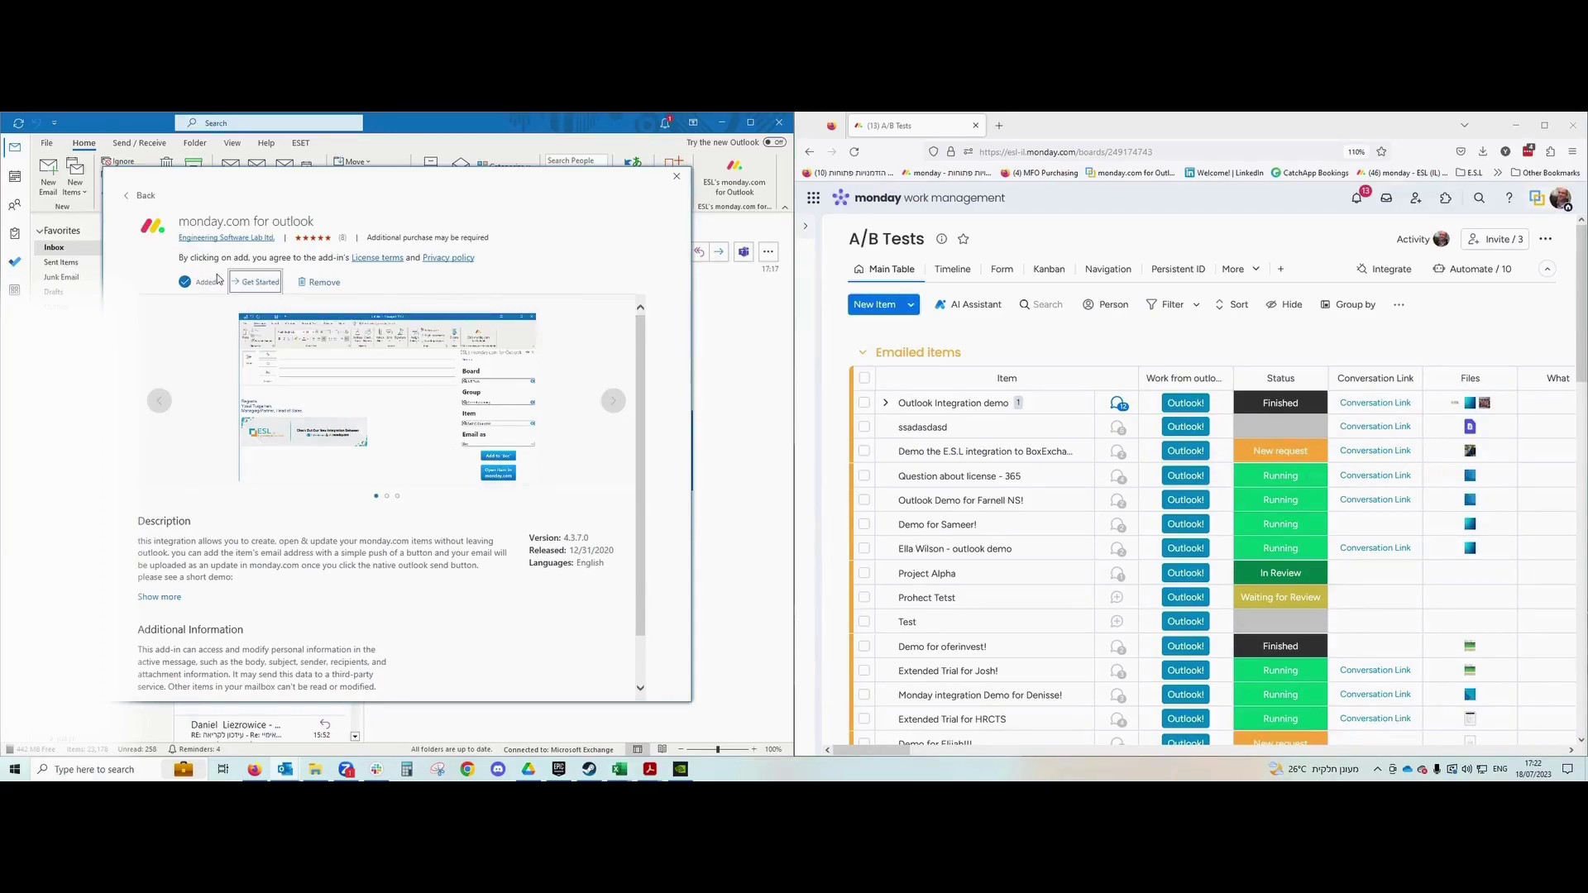
left_click(678, 177)
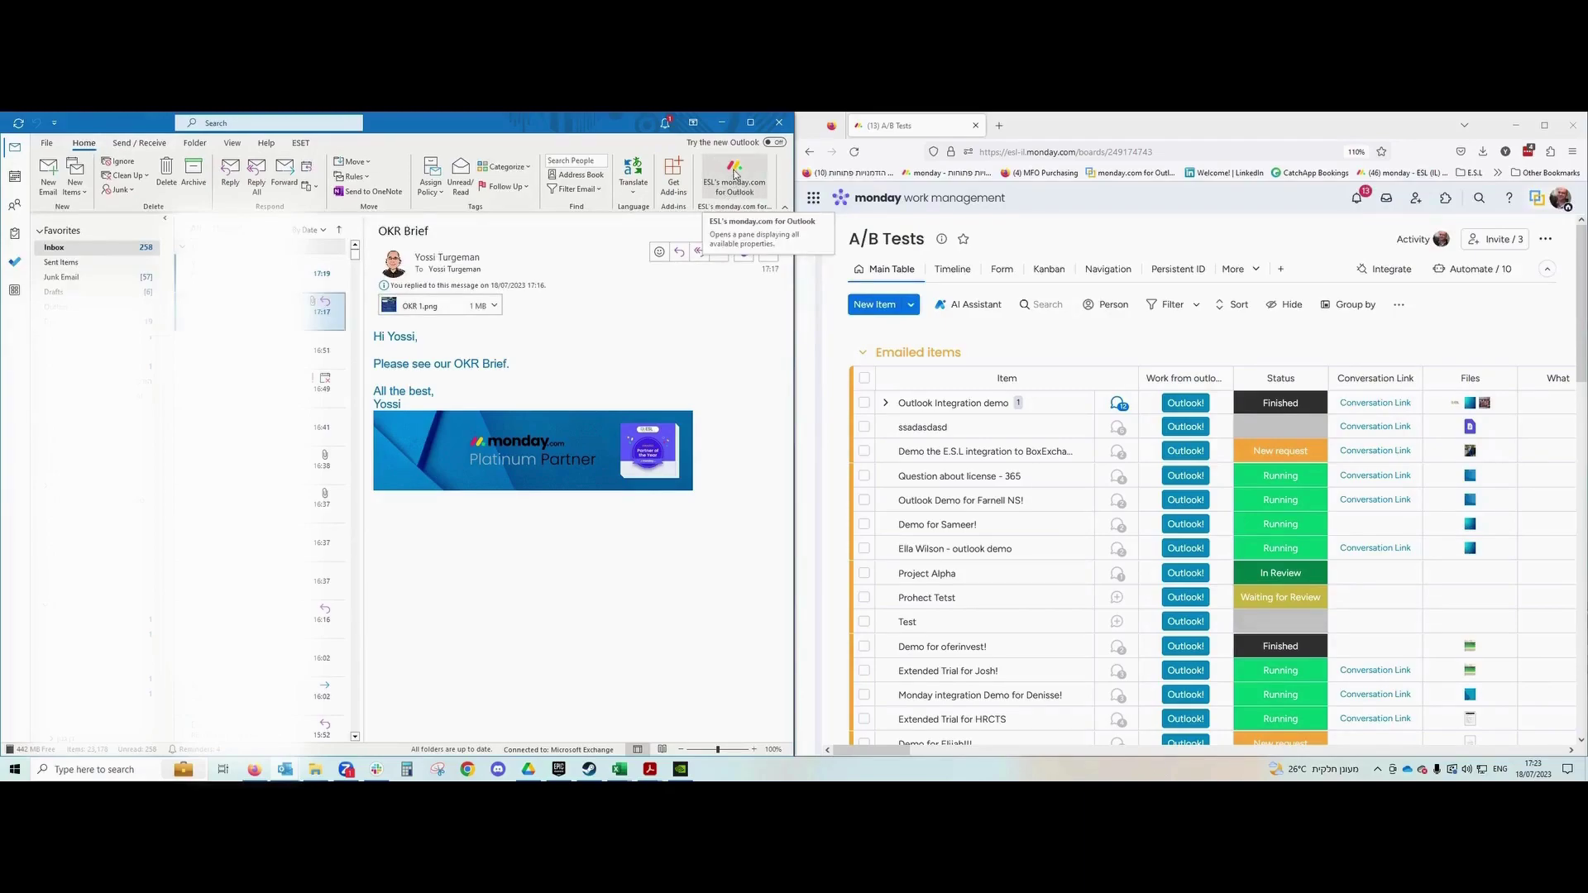
Open the ESL's monday.com for Outlook add-in and look through its installation and user guide.
left_click(734, 174)
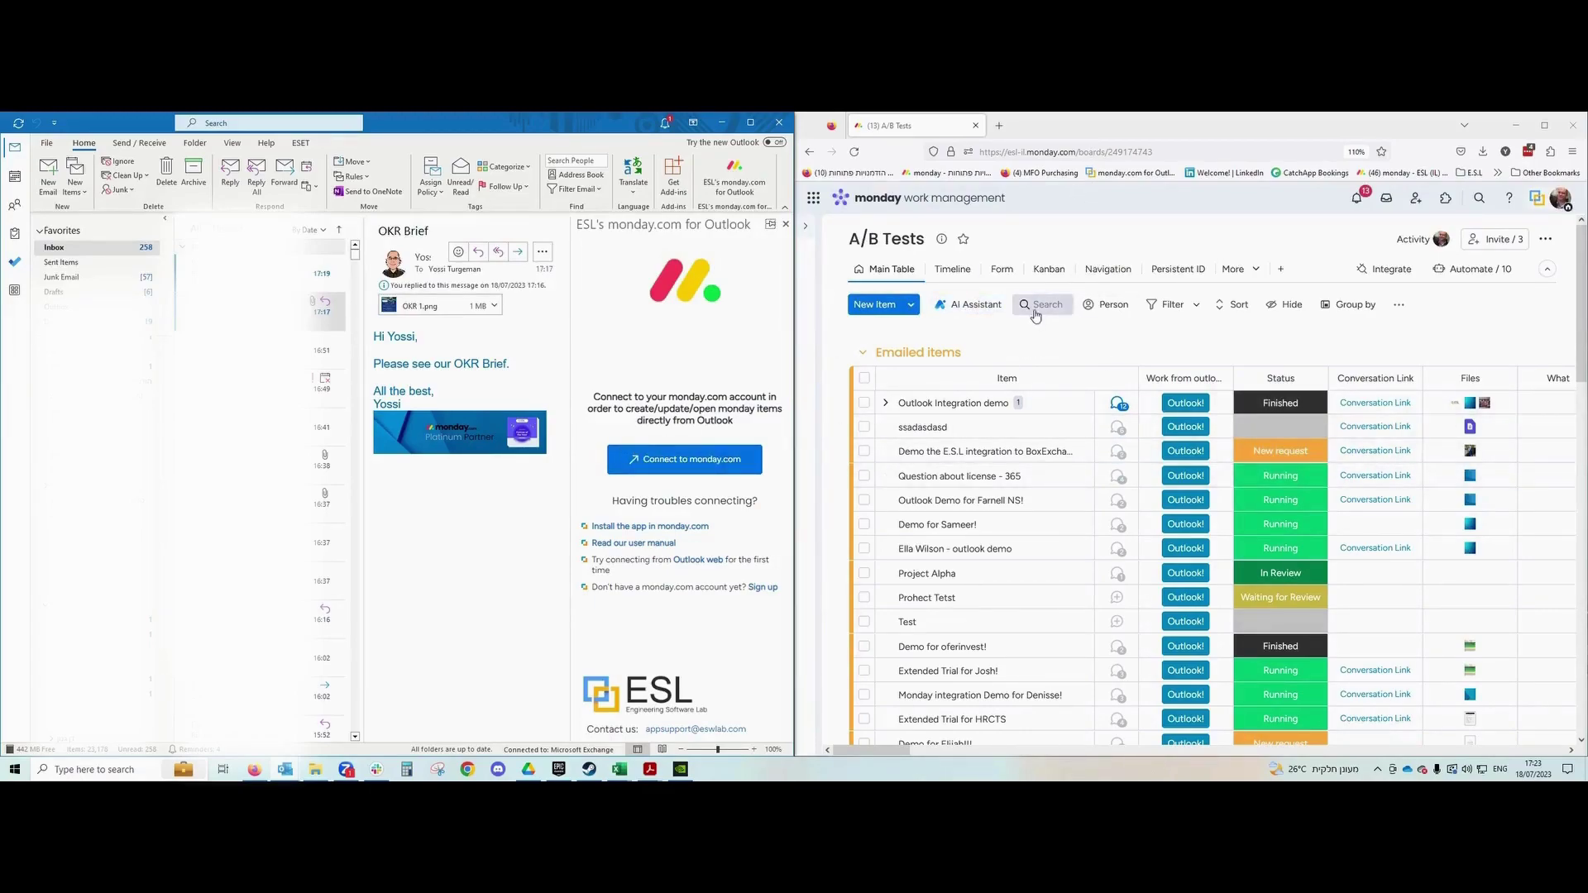
left_click(657, 546)
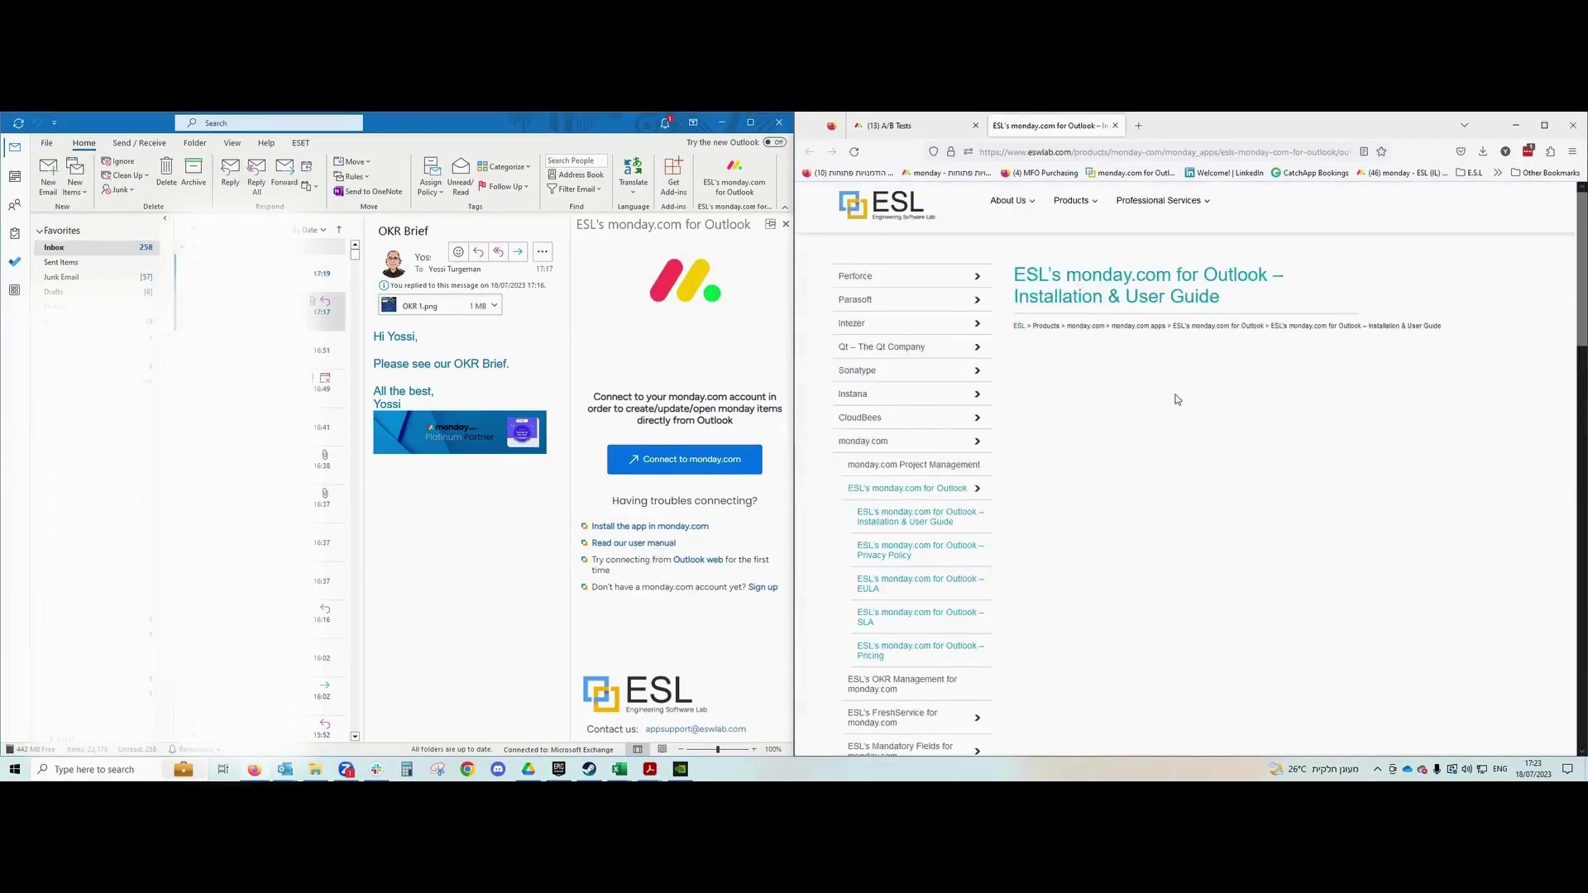
scroll(1216, 403, "down", 6)
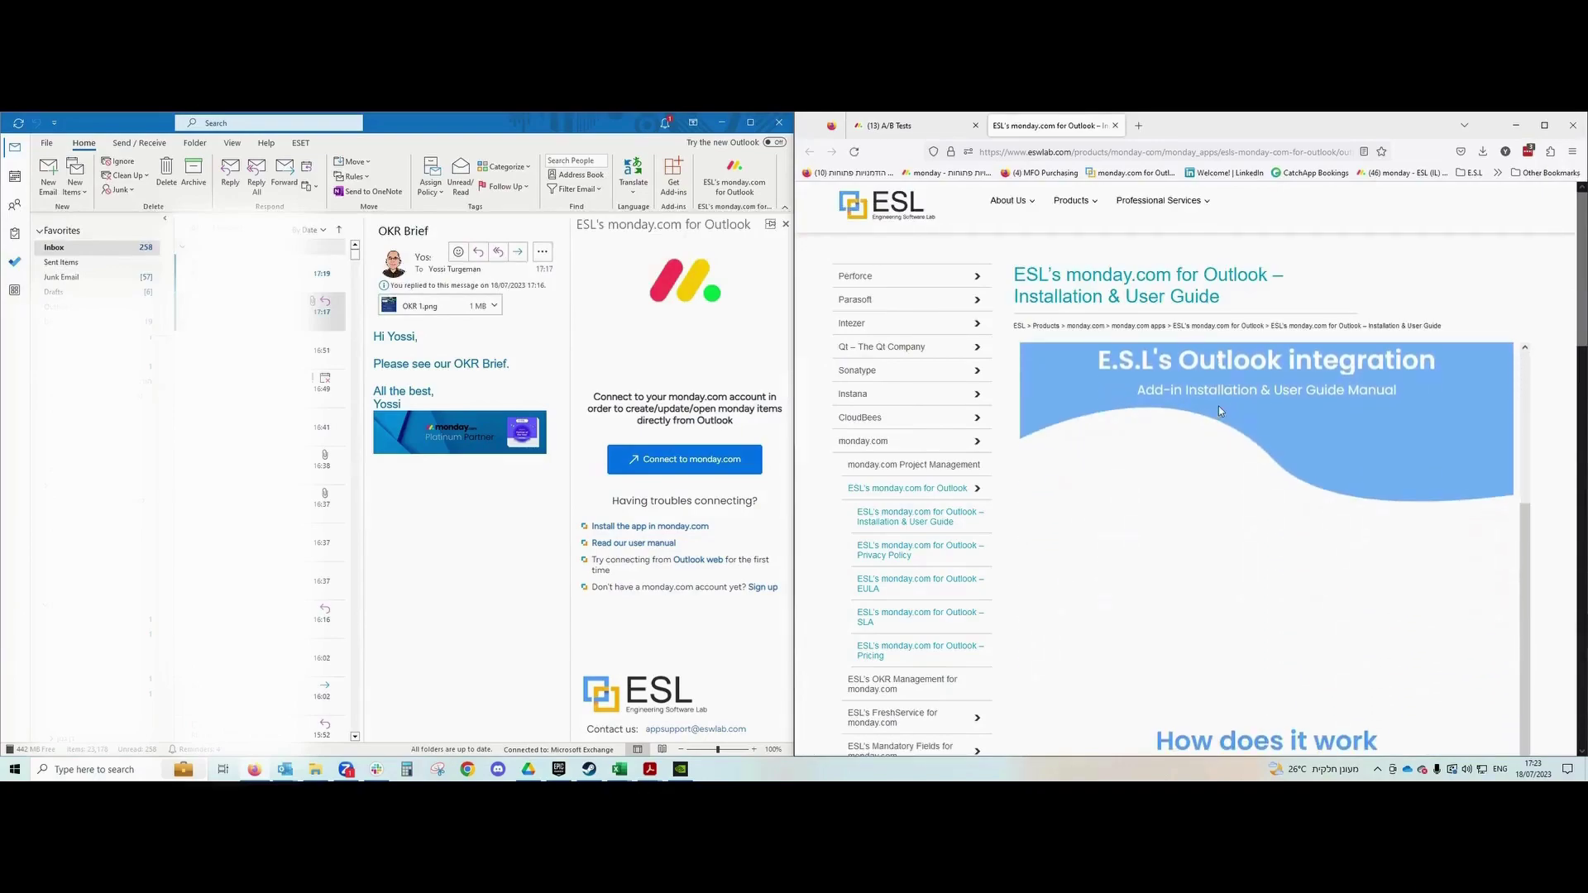
scroll(1292, 403, "down", 6)
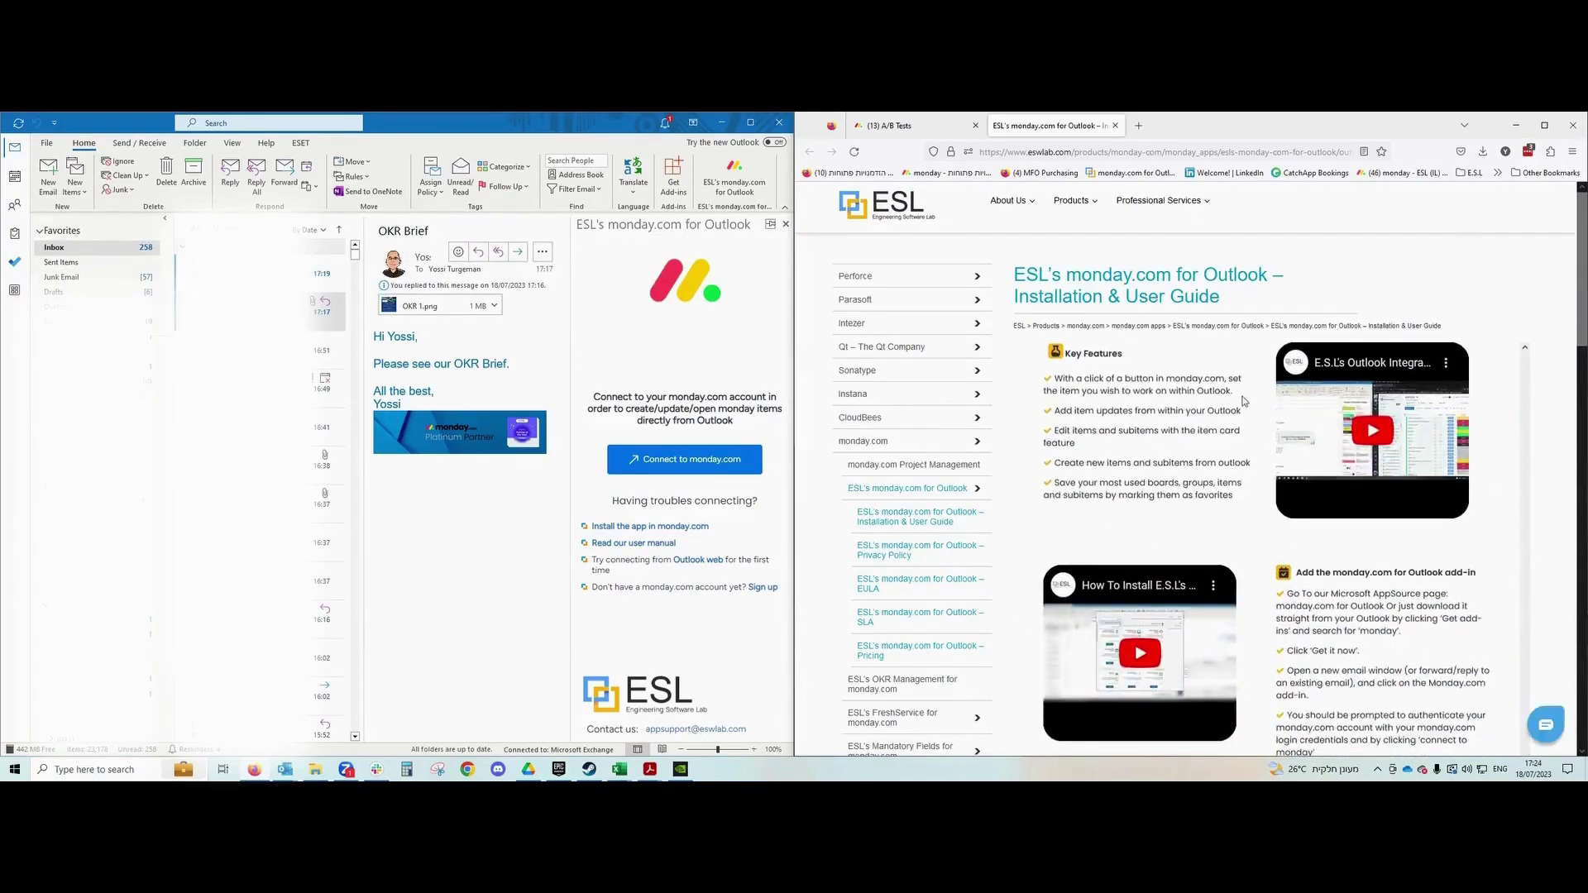
scroll(1238, 420, "down", 5)
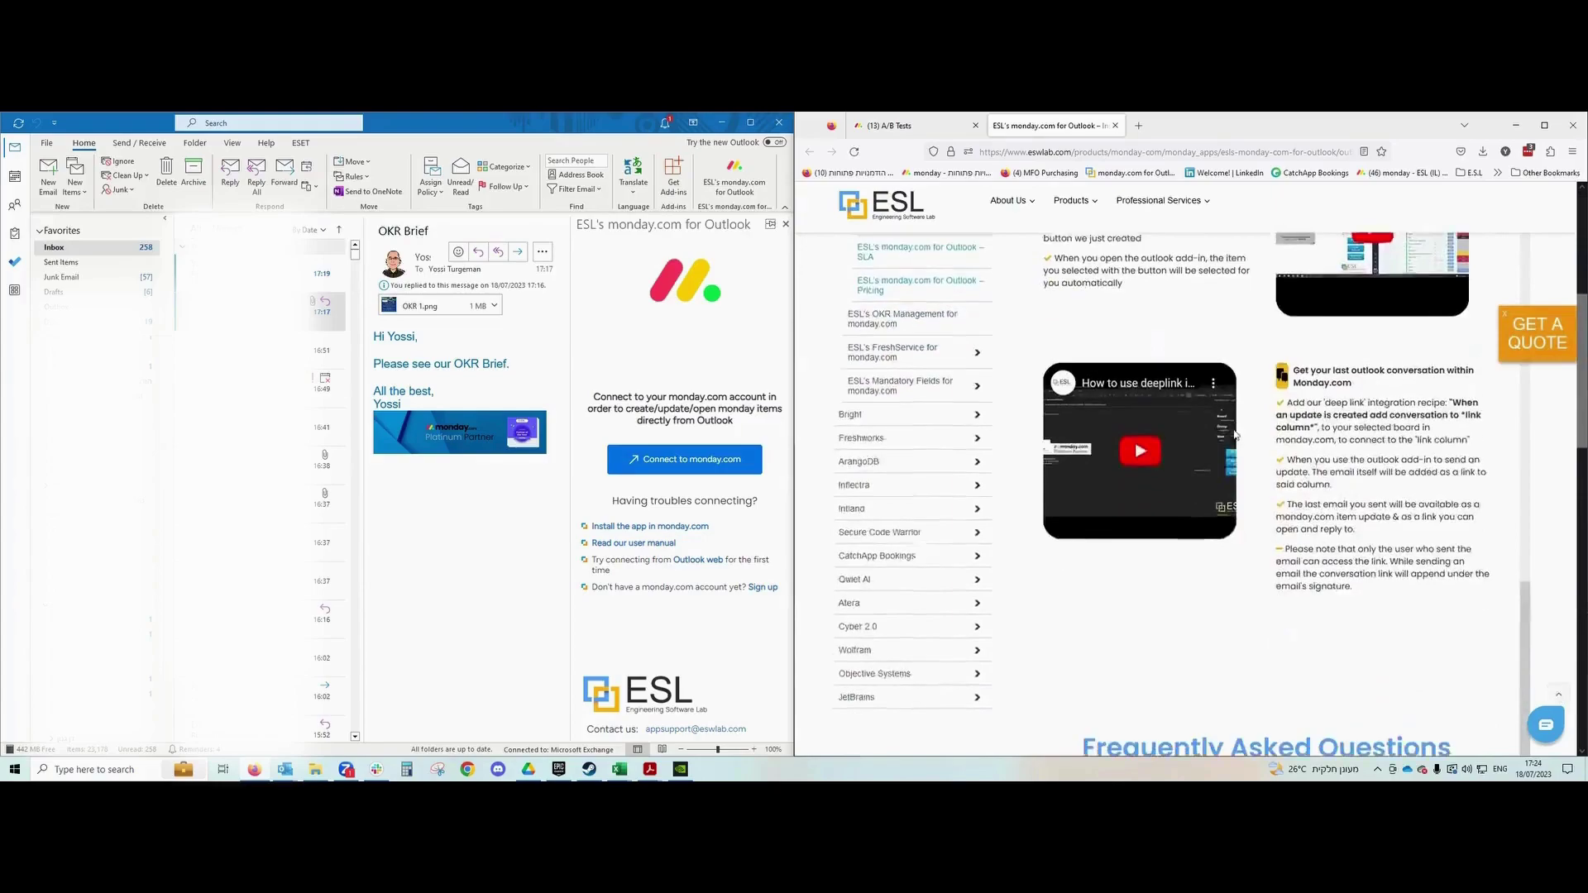
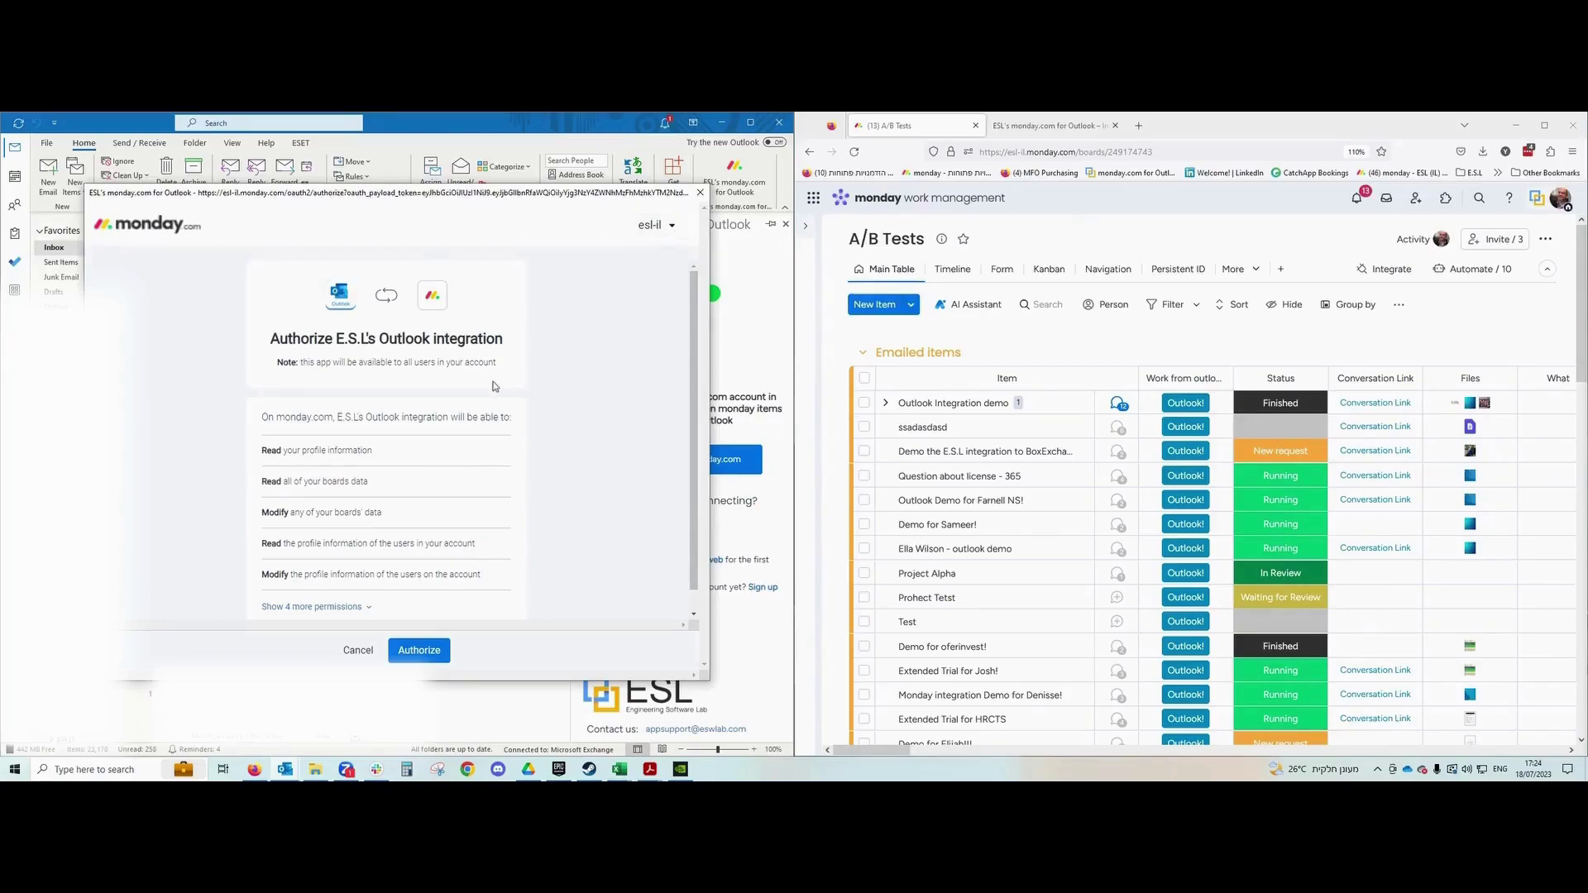
Expand and review all permissions requested by E.S.L's Outlook integration, and authorize it for the monday.com account.
scroll(364, 354, "down", 1)
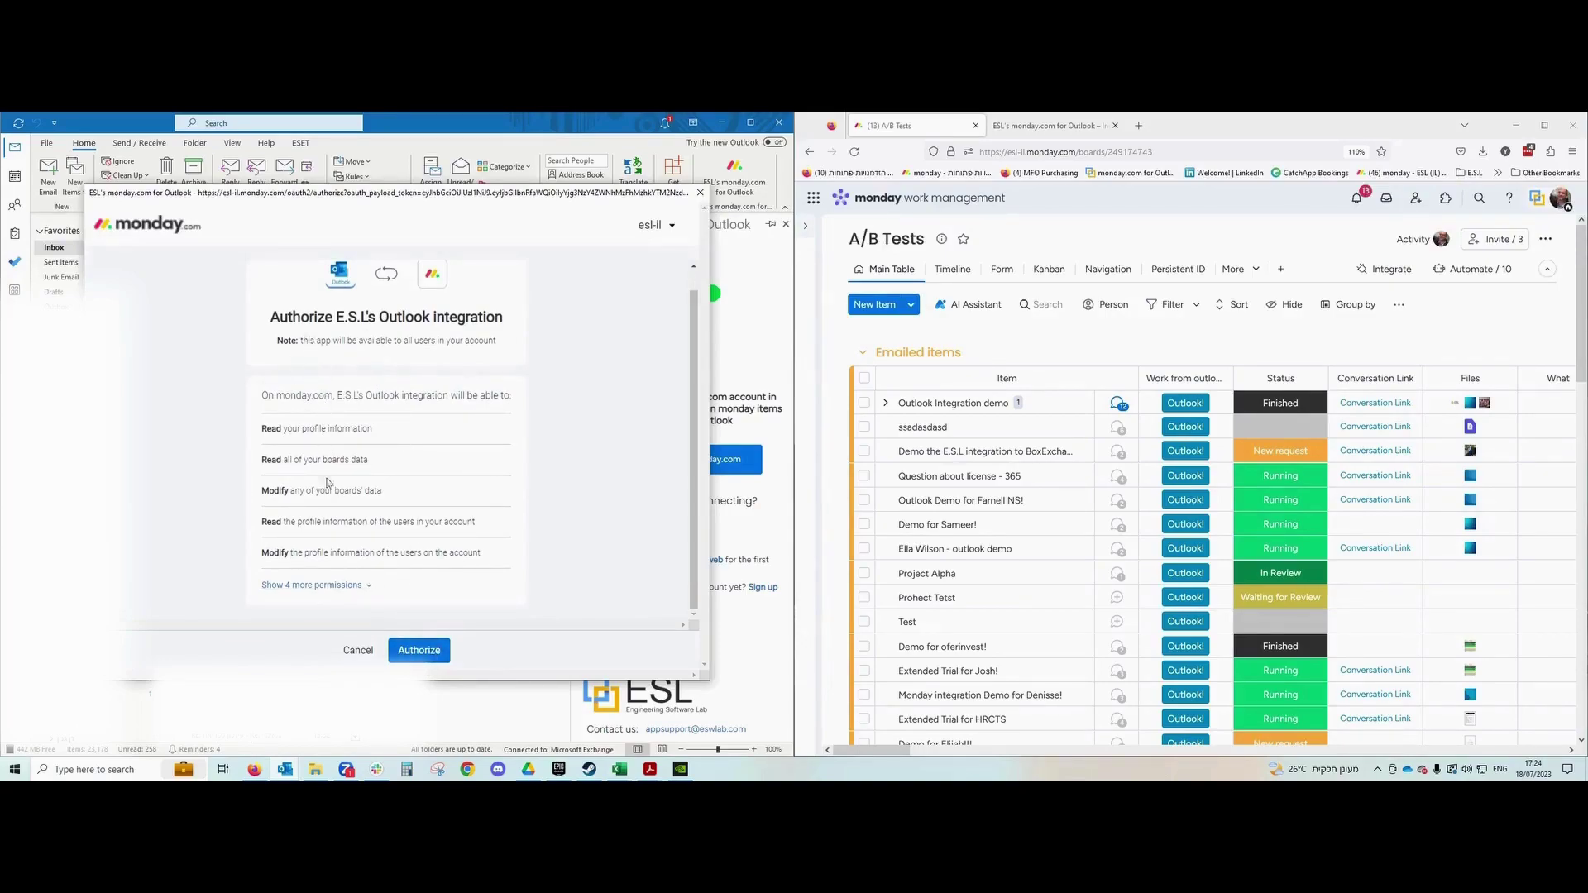
left_click(359, 593)
scroll(322, 464, "down", 3)
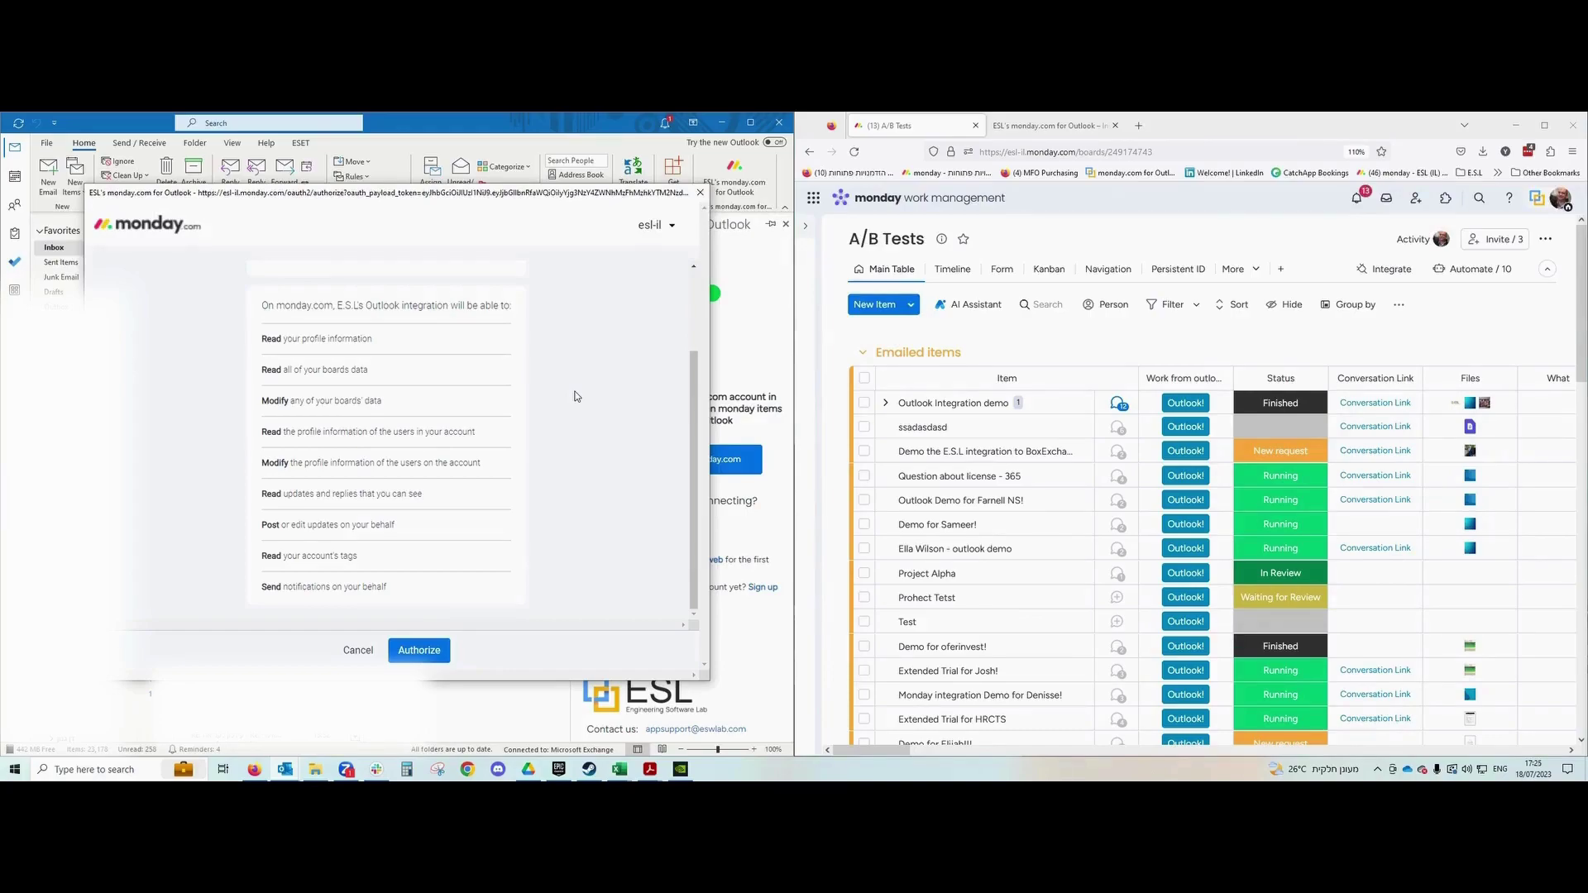
scroll(513, 464, "up", 5)
scroll(447, 579, "down", 5)
scroll(346, 405, "up", 1)
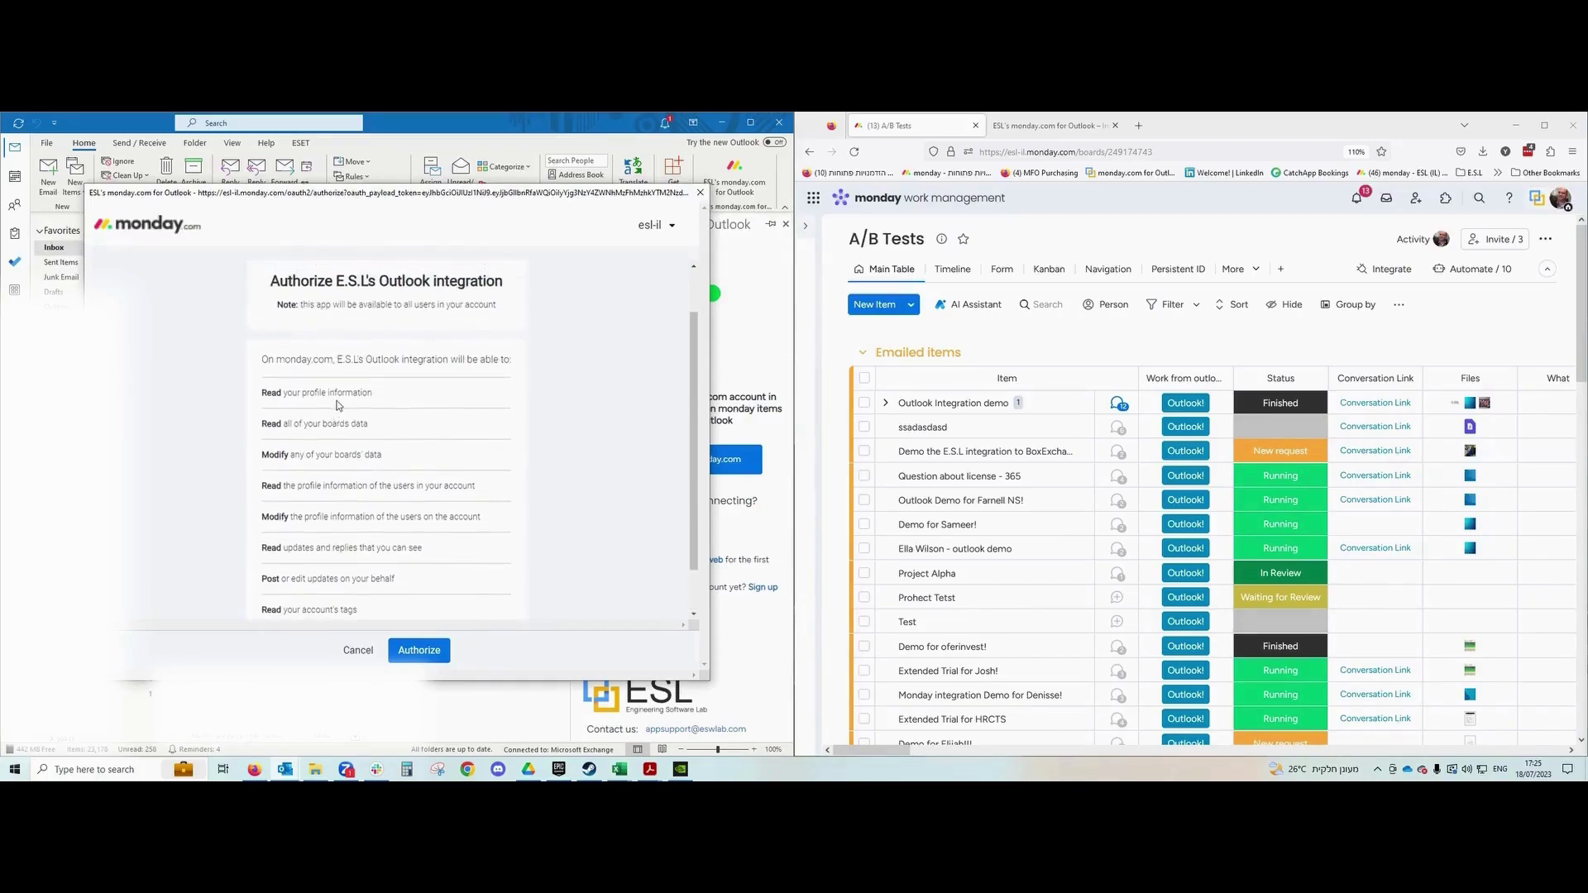
scroll(356, 447, "down", 1)
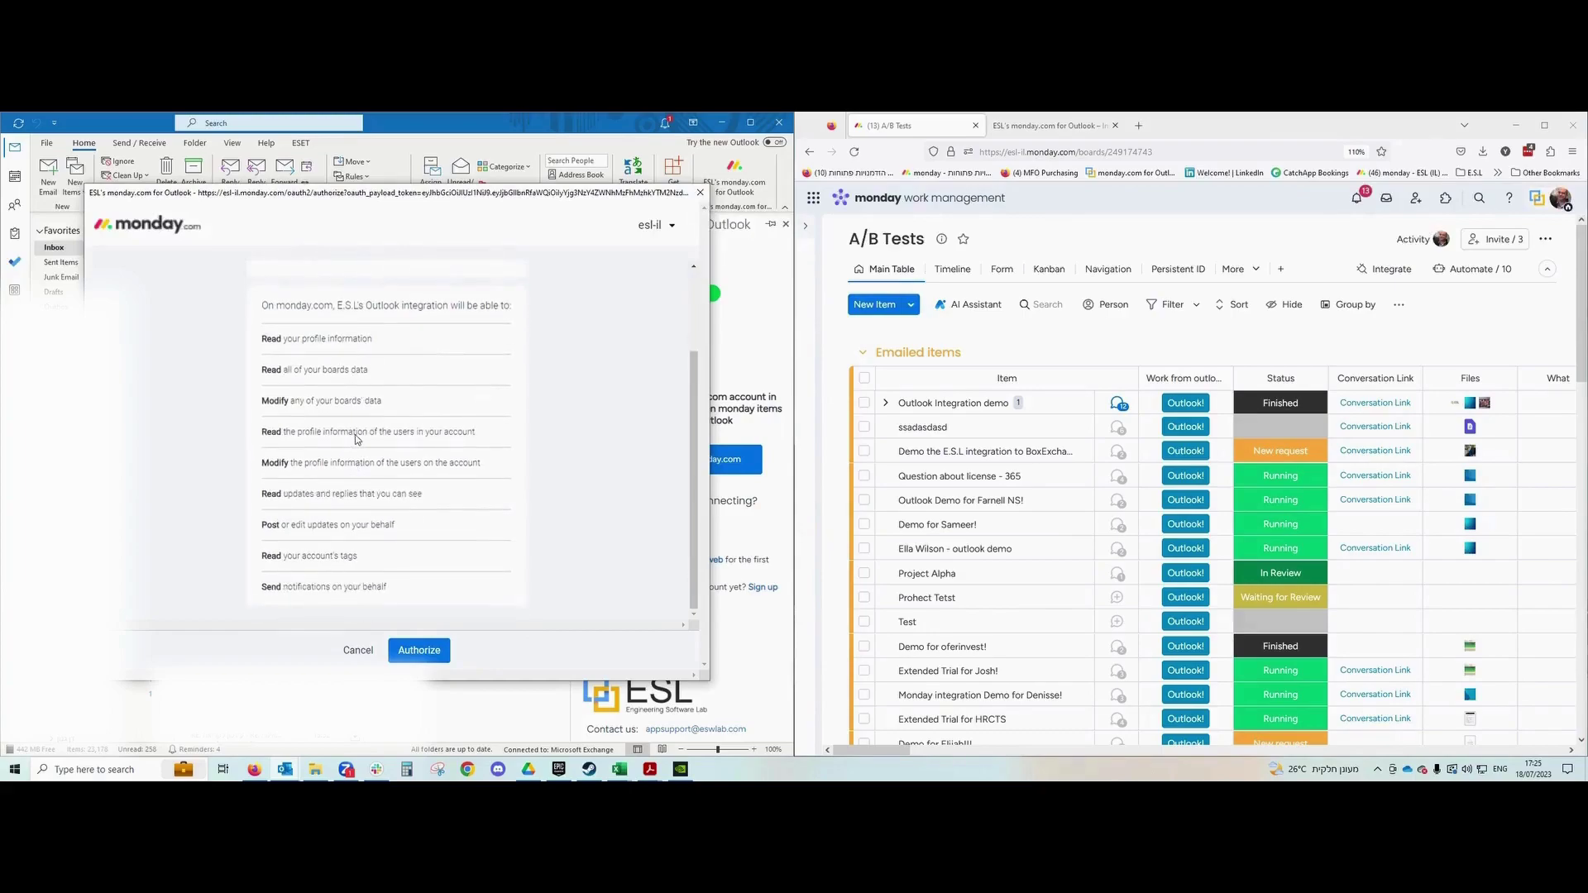
scroll(313, 530, "up", 1)
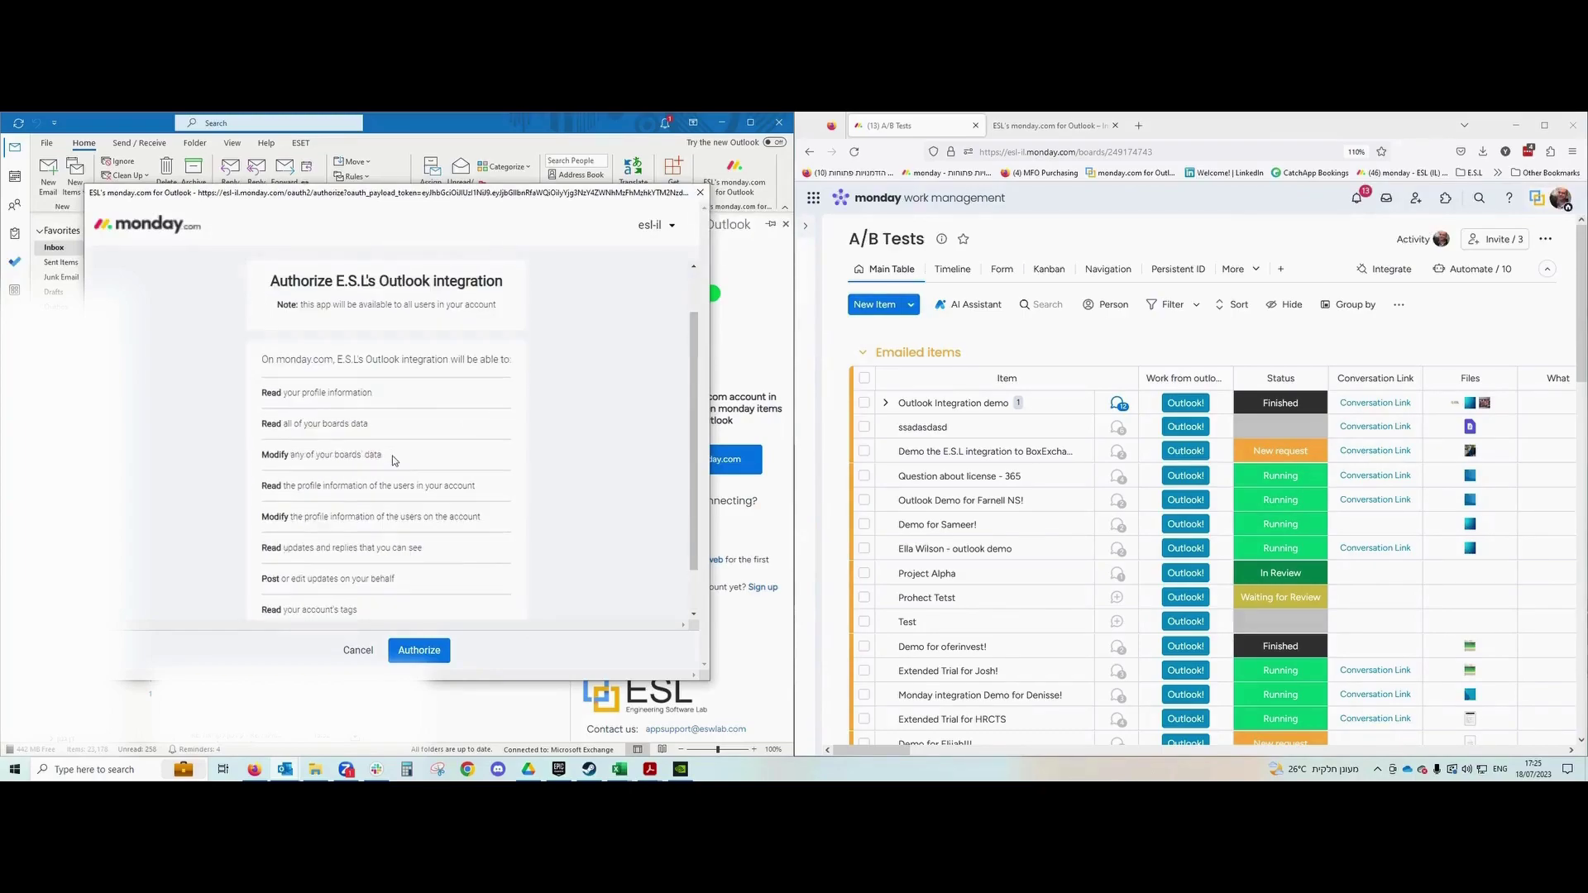
scroll(328, 385, "down", 1)
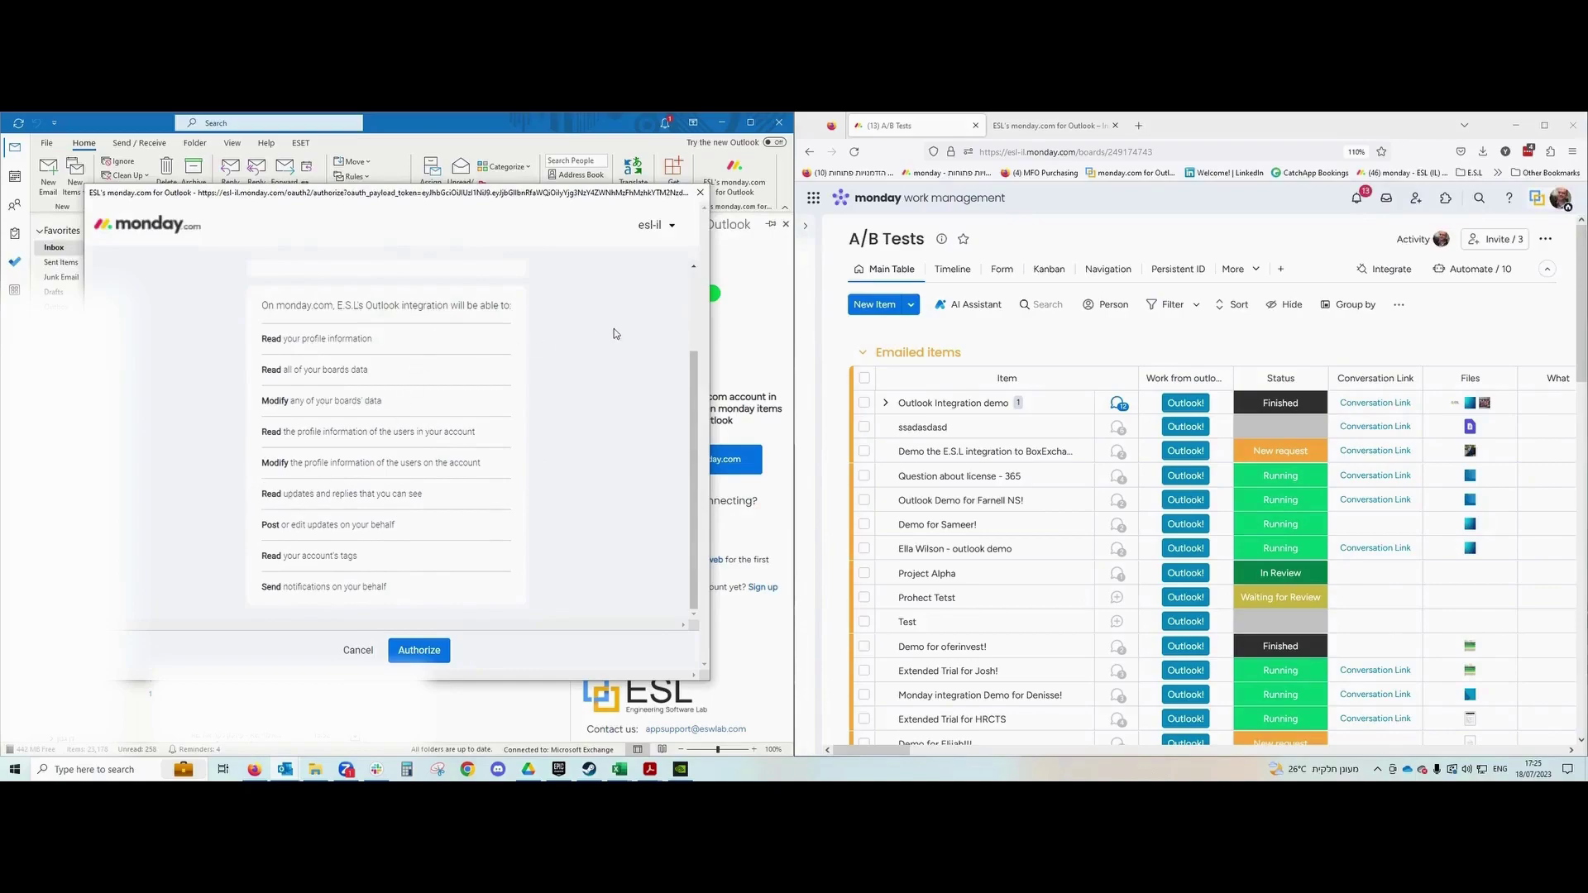
scroll(488, 457, "up", 1)
scroll(382, 406, "down", 1)
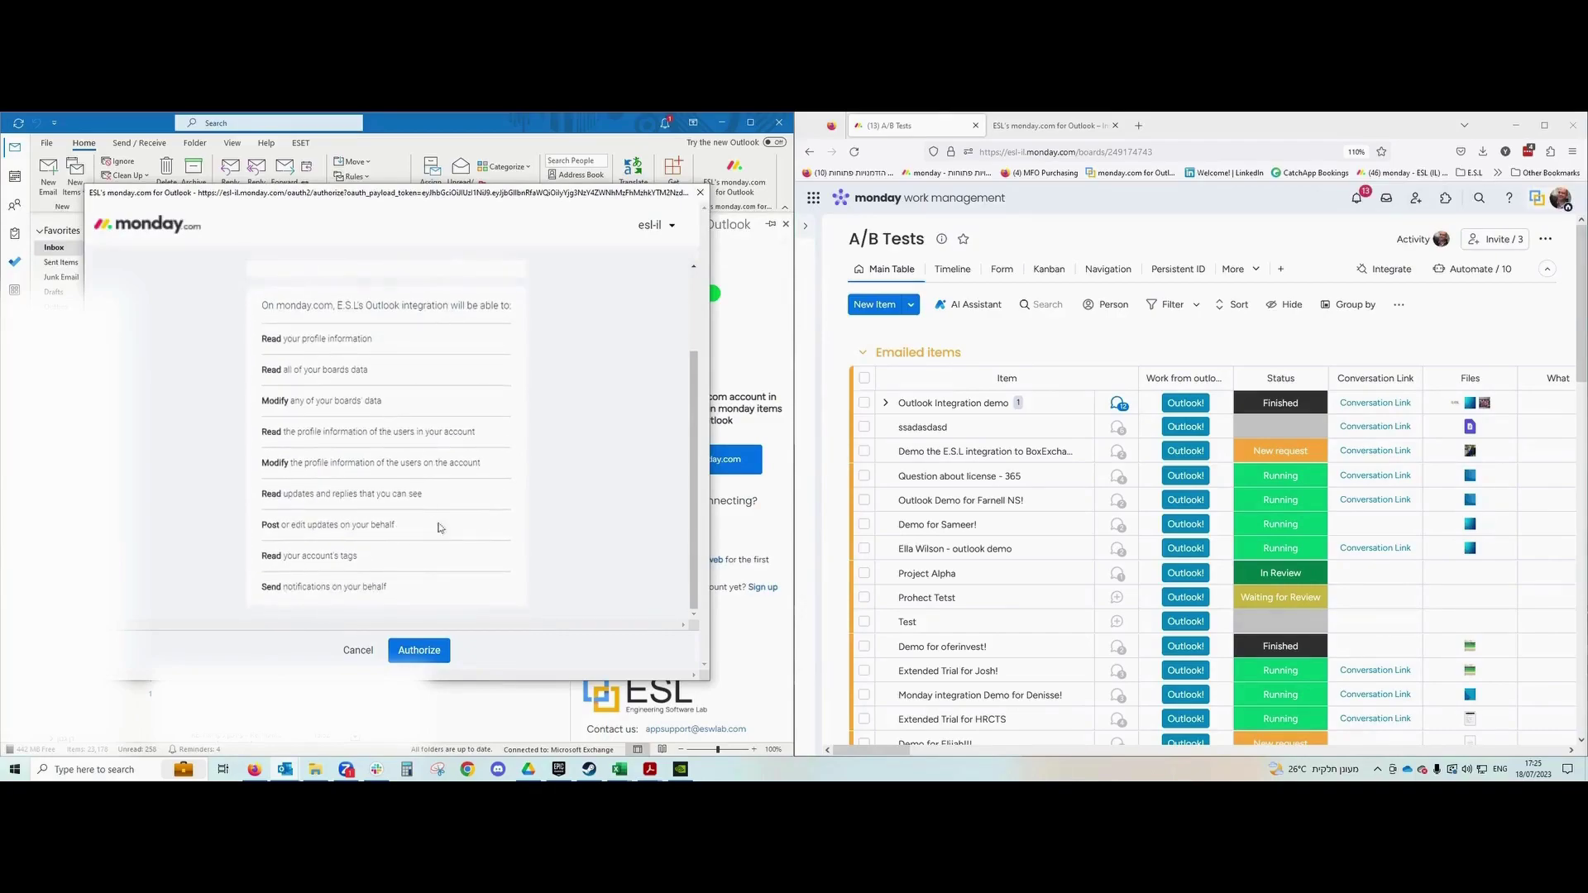
left_click(440, 659)
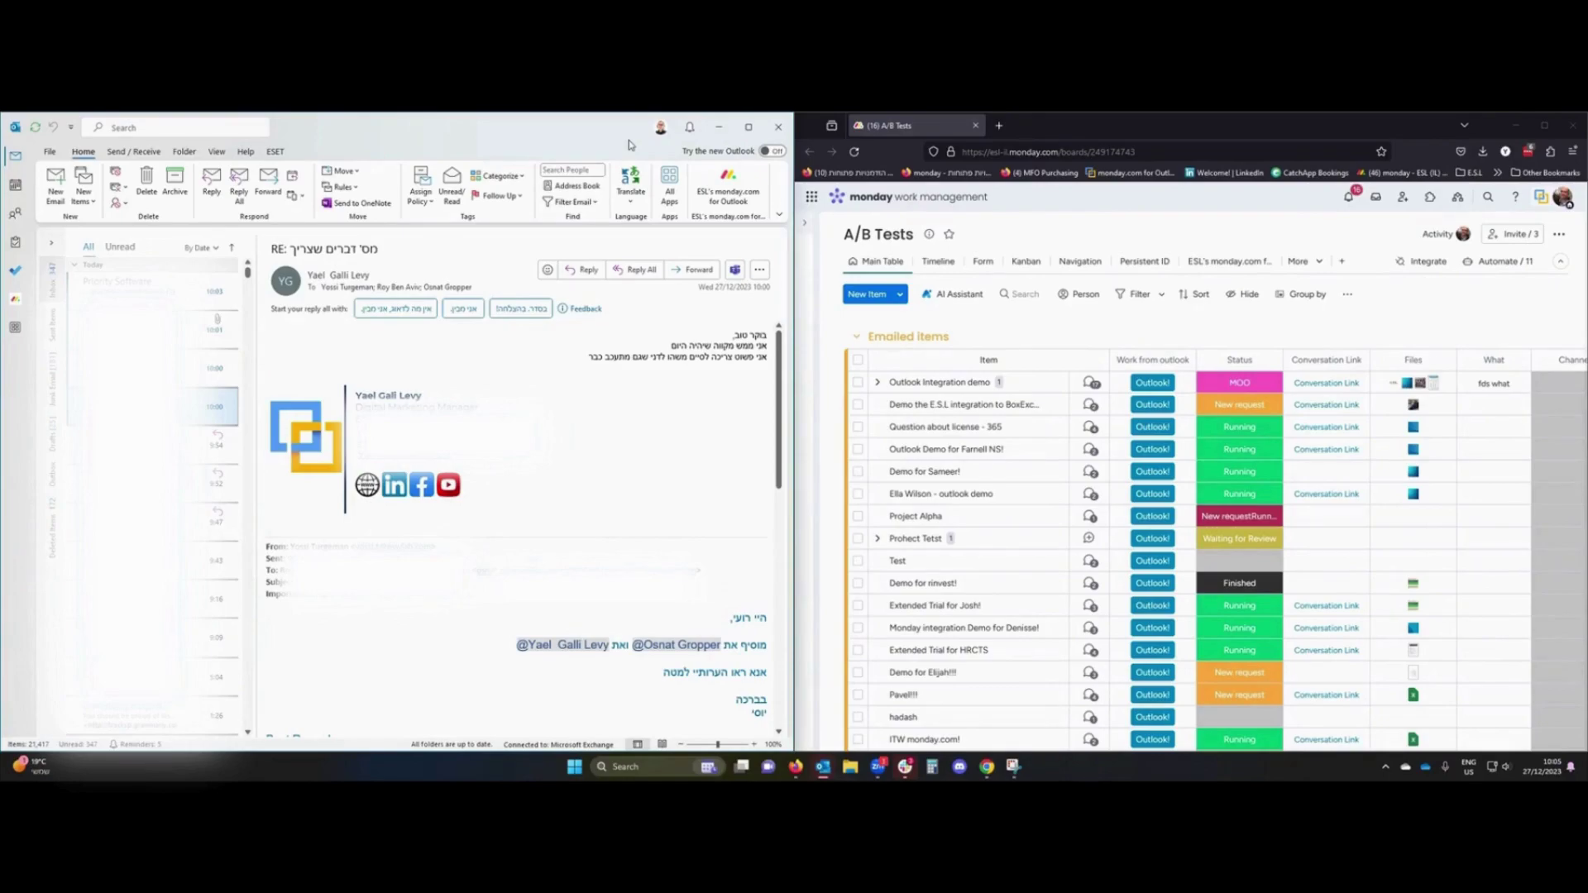
In the newer Outlook version, search the apps store for "monday" and add monday.com for outlook by Engineering Software Lab.
left_click(680, 181)
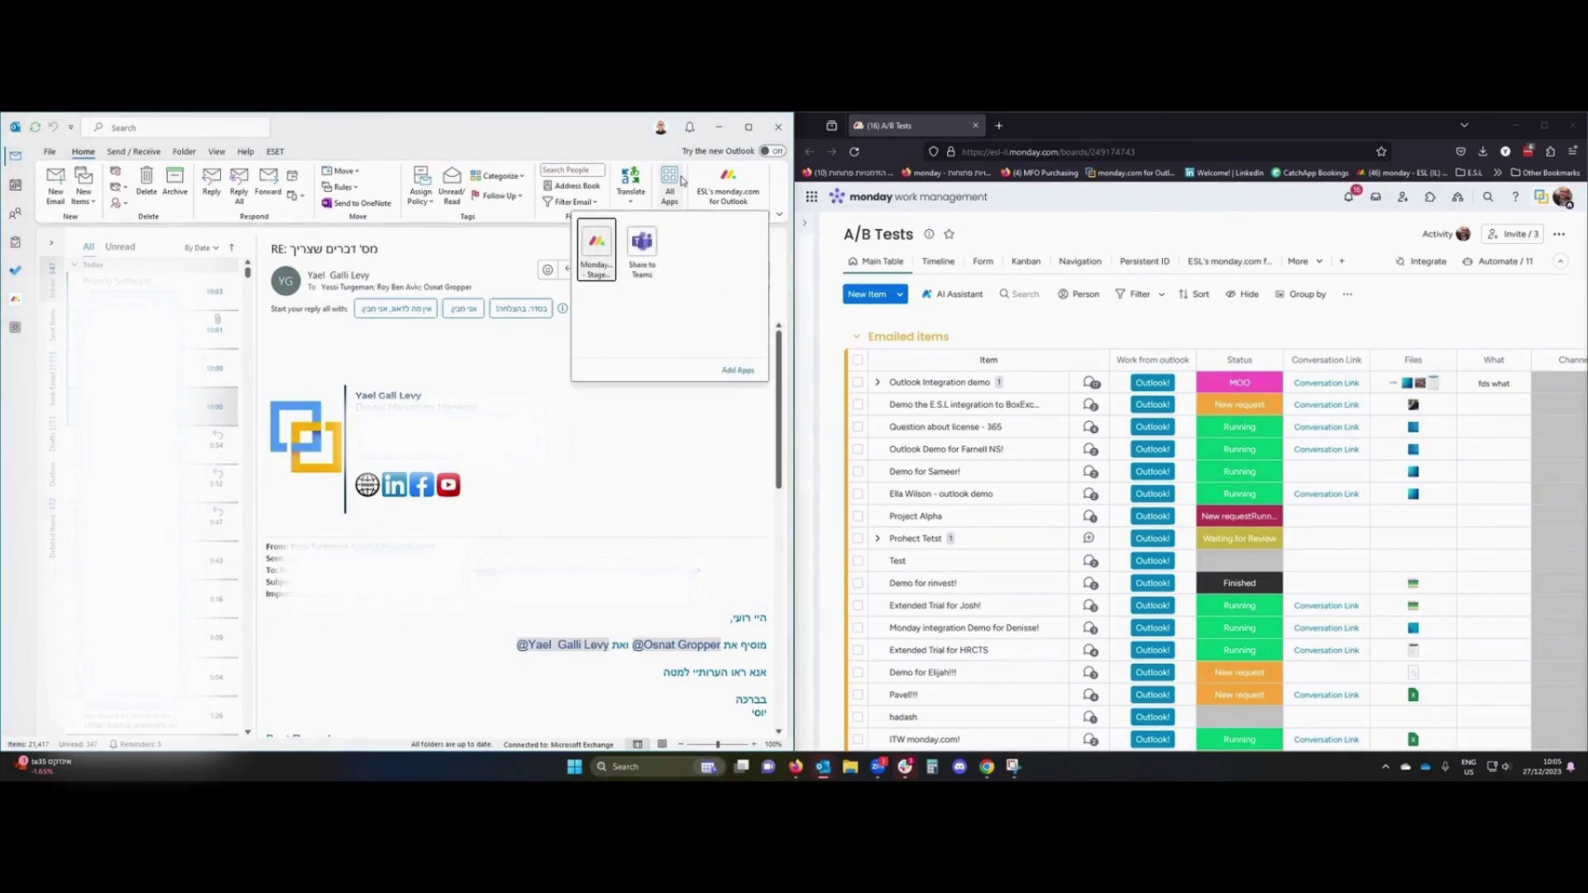
left_click(732, 372)
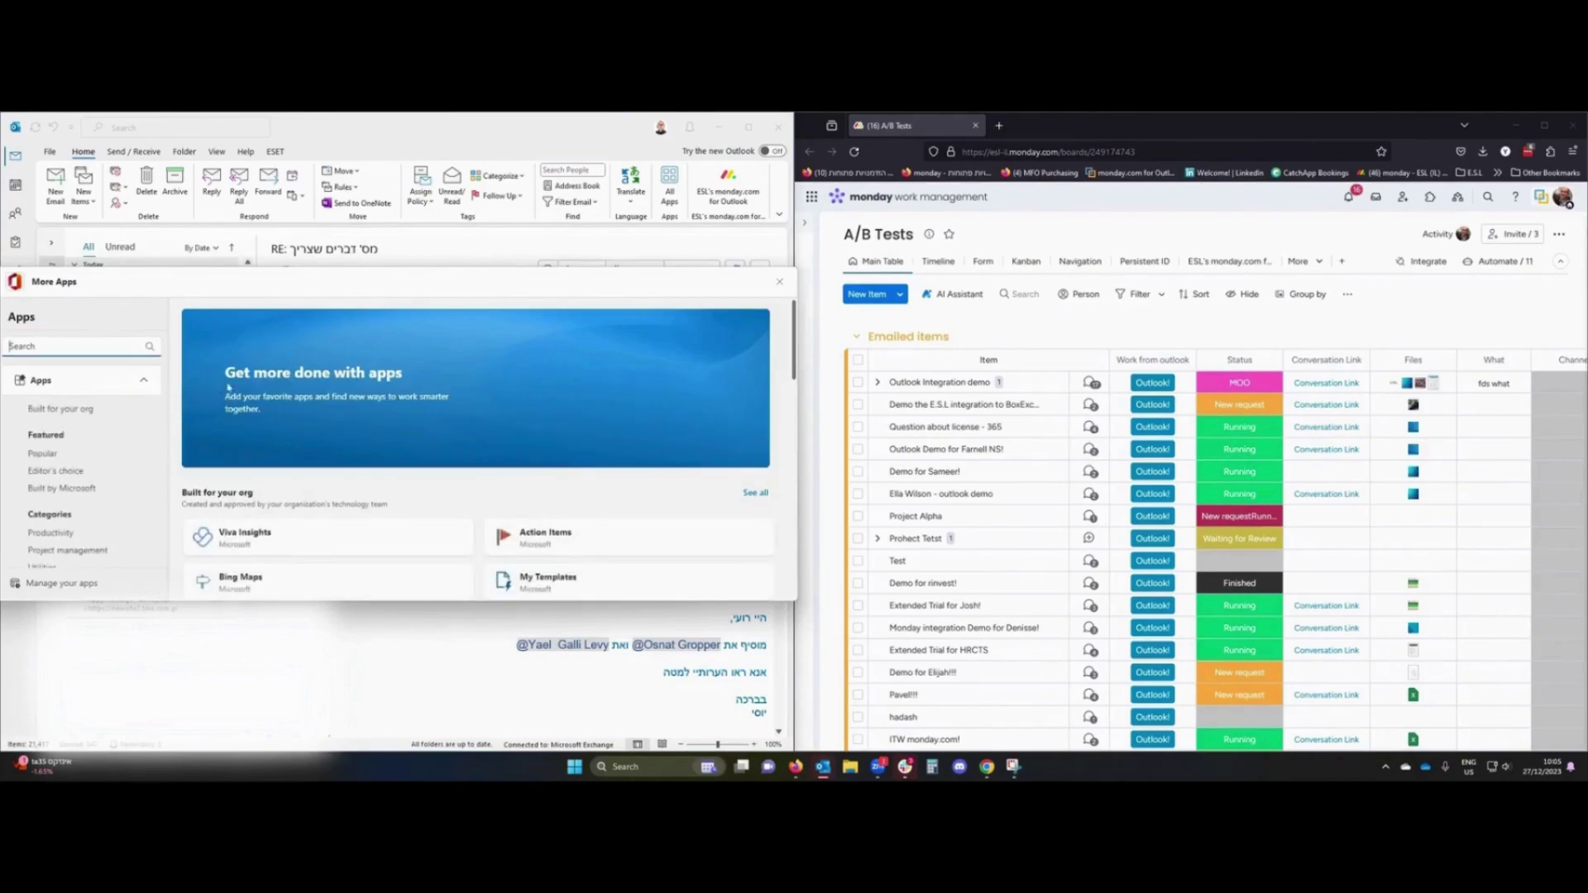
type("monday")
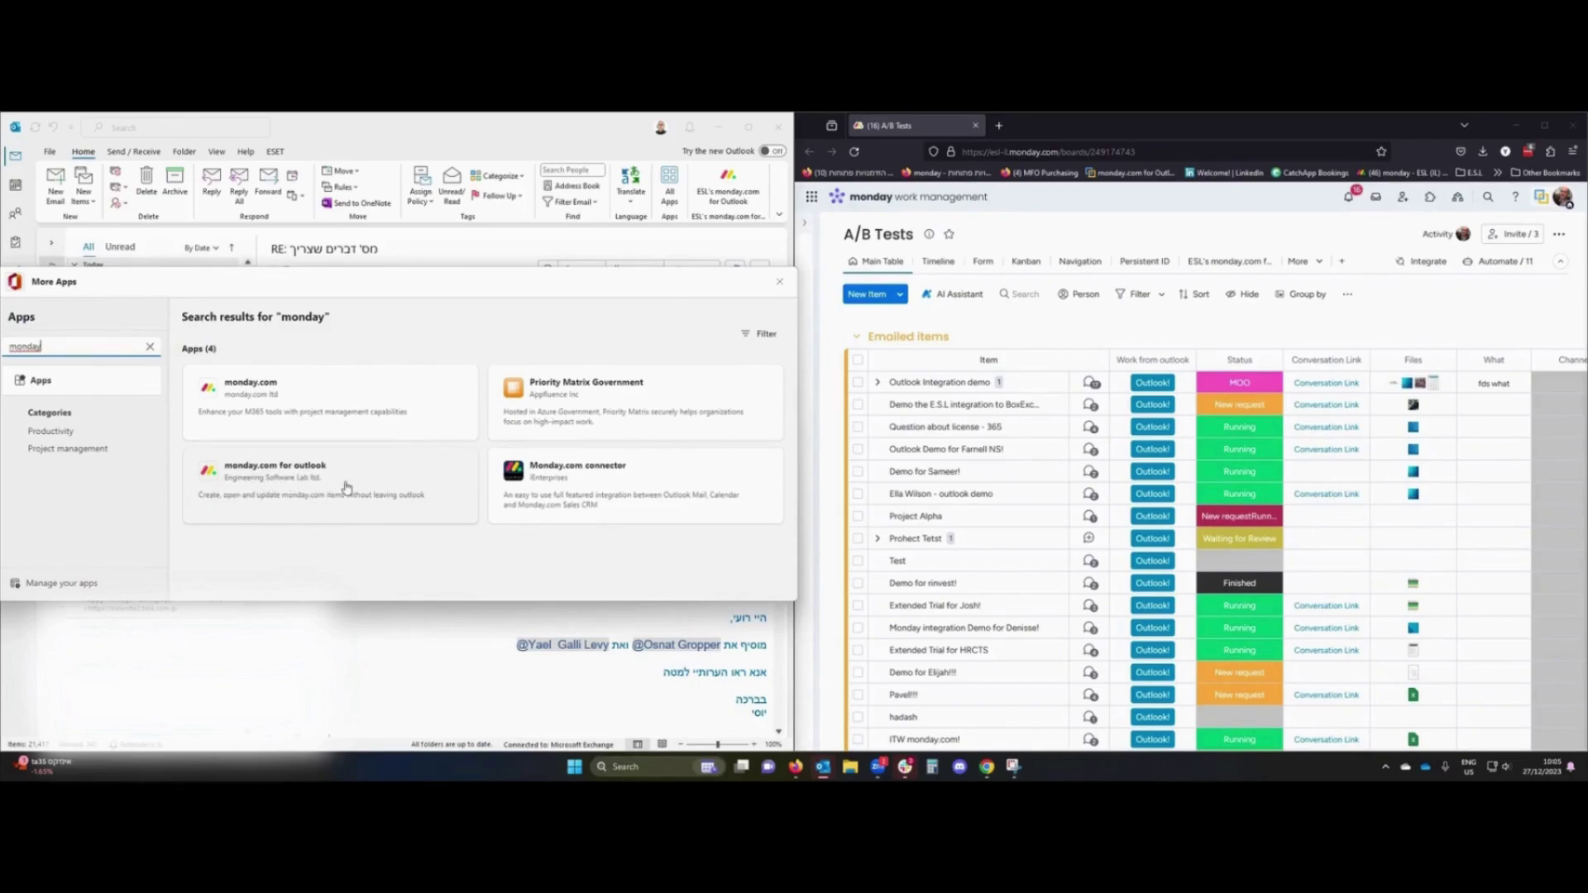
left_click(405, 474)
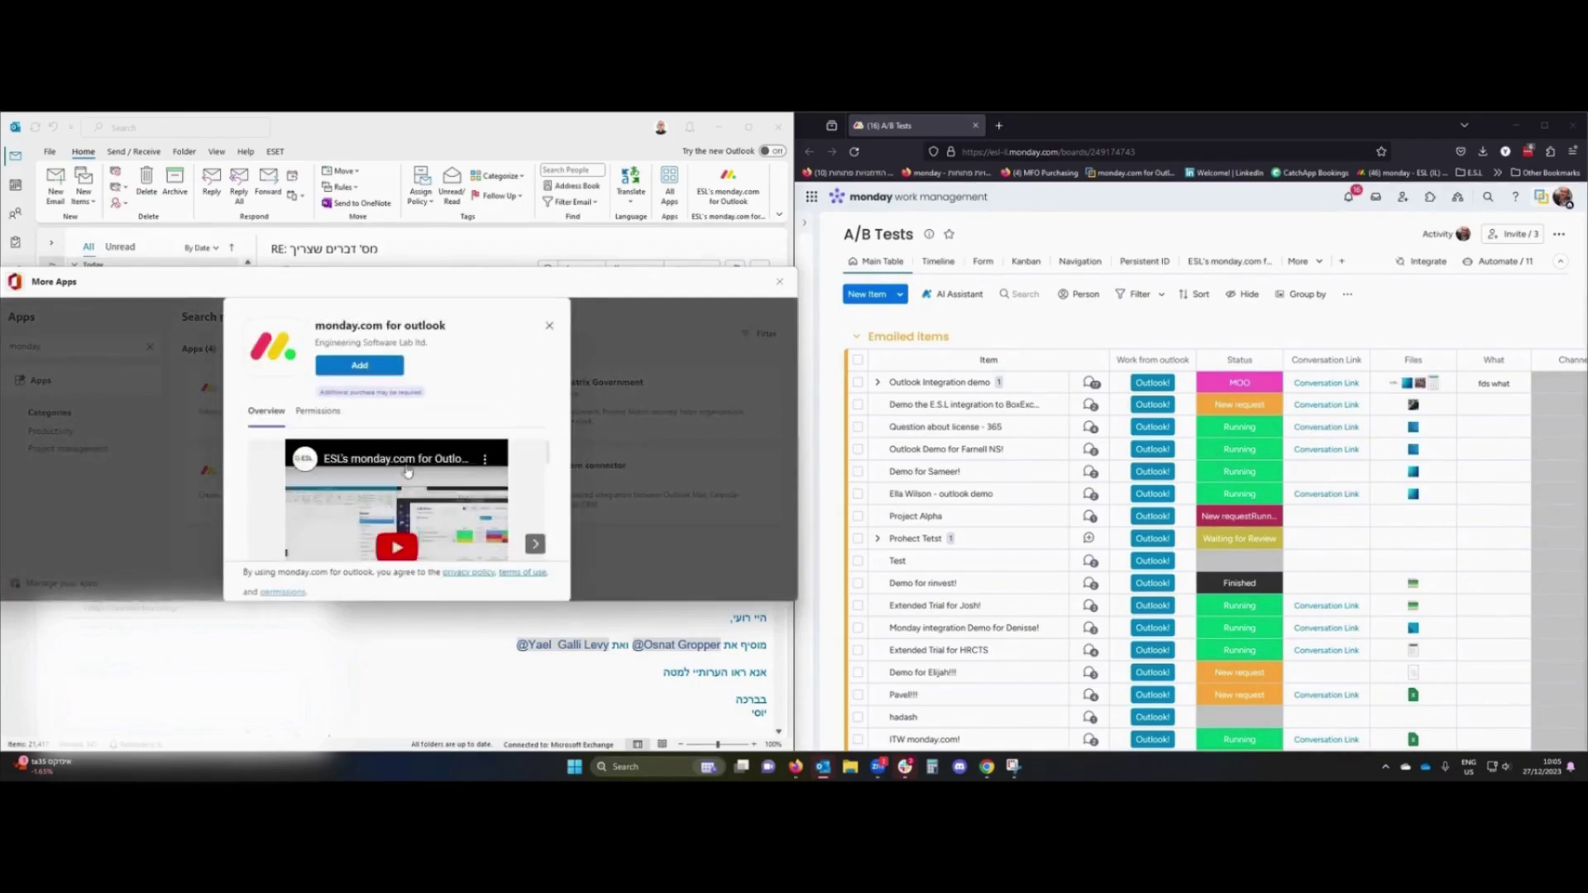
left_click(373, 371)
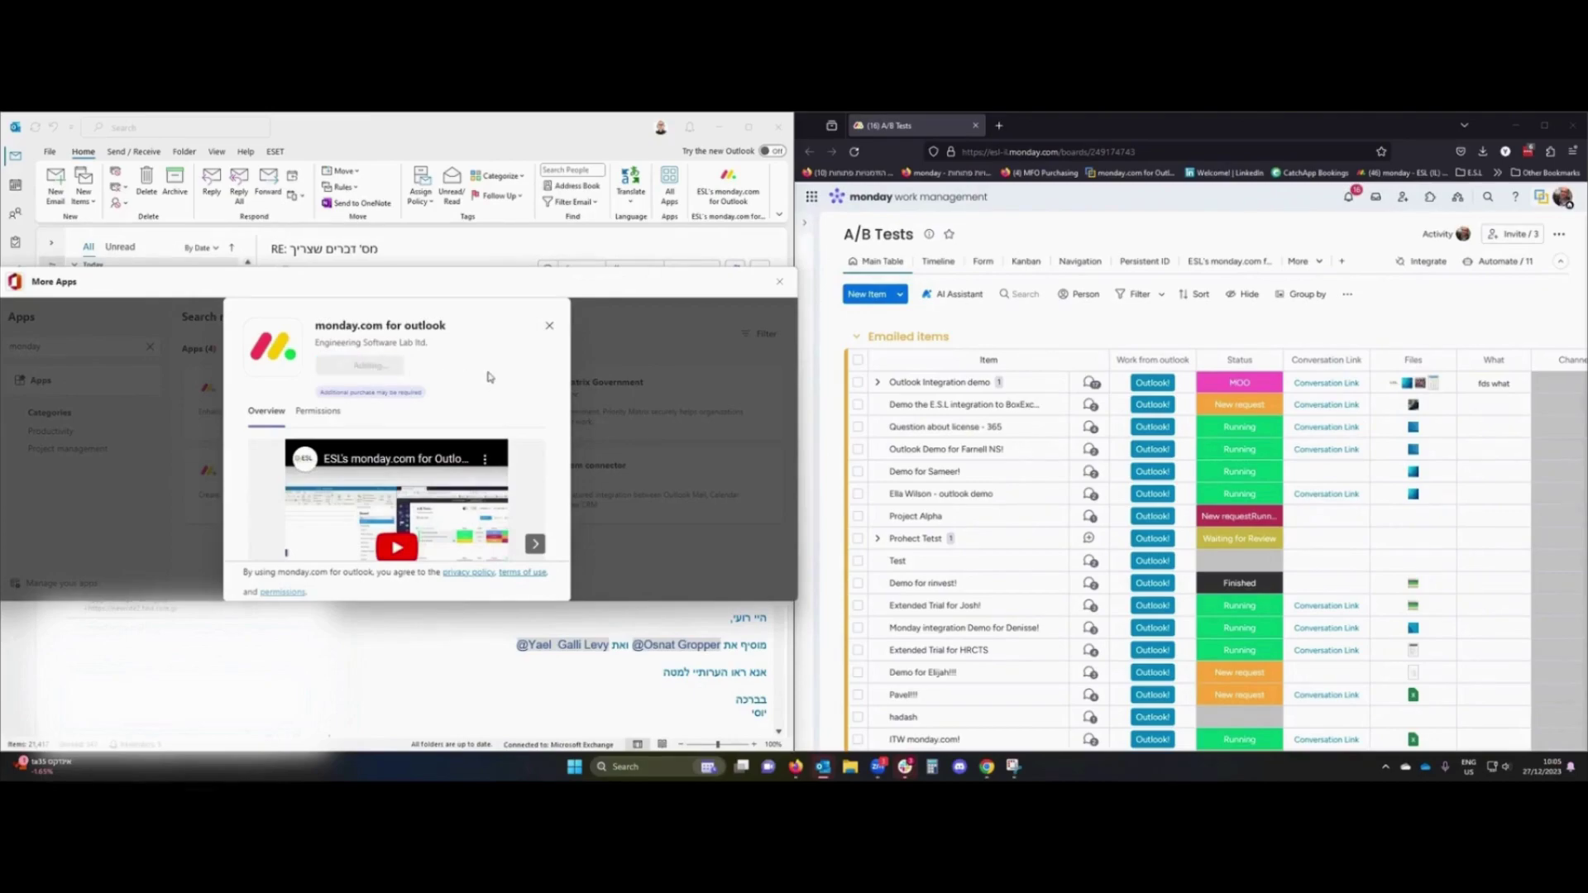